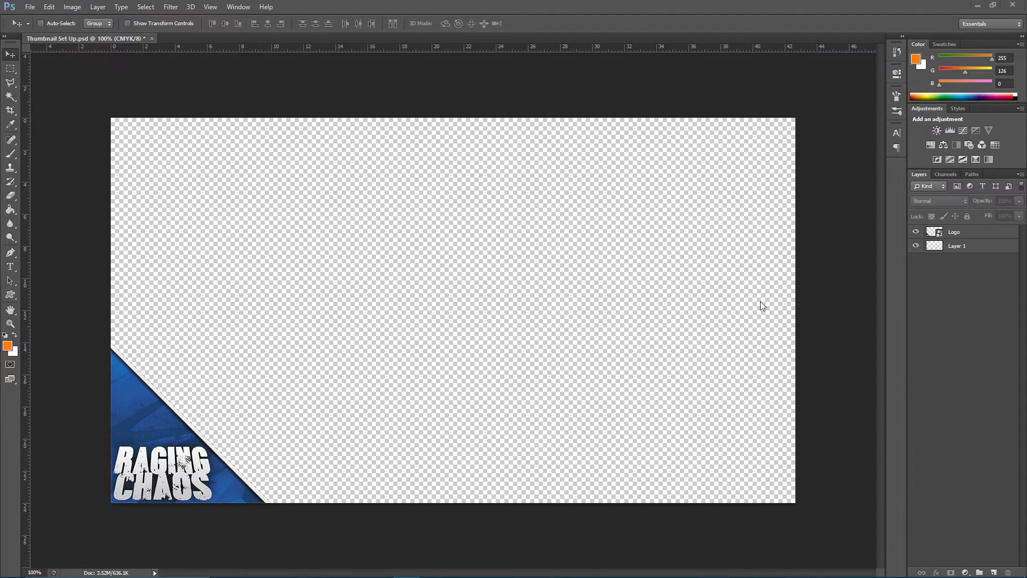
Place the background image b9532718415301.562c9186a7b38 from the Image Resources Backgrounds folder onto Layer 1
click(963, 246)
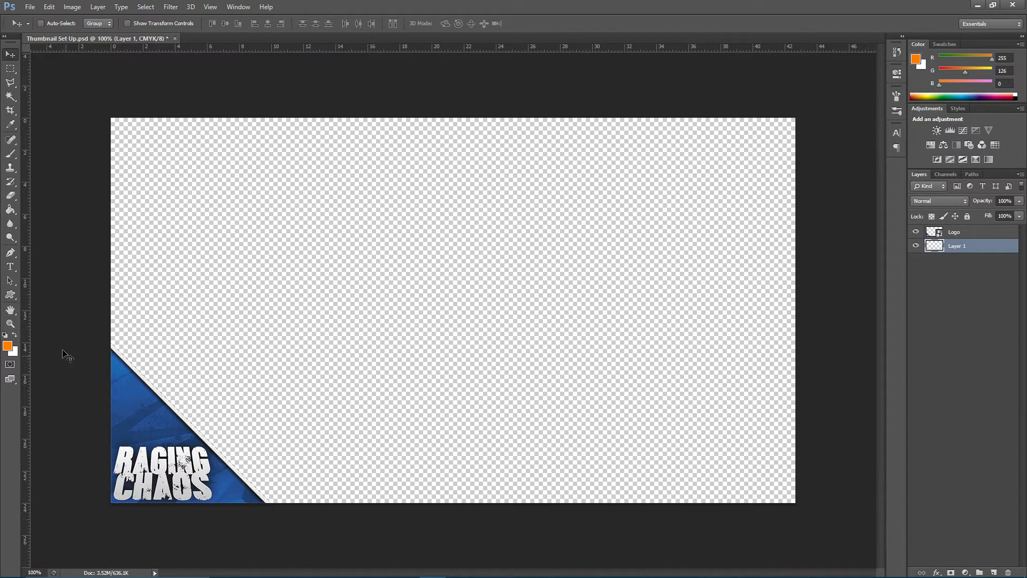
click(35, 7)
click(107, 181)
click(576, 132)
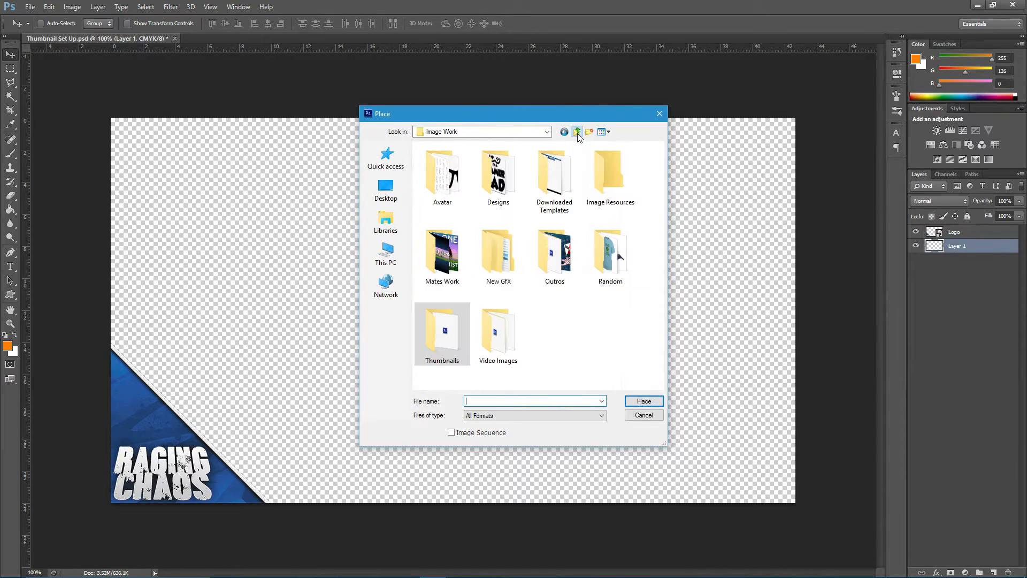
double_click(596, 198)
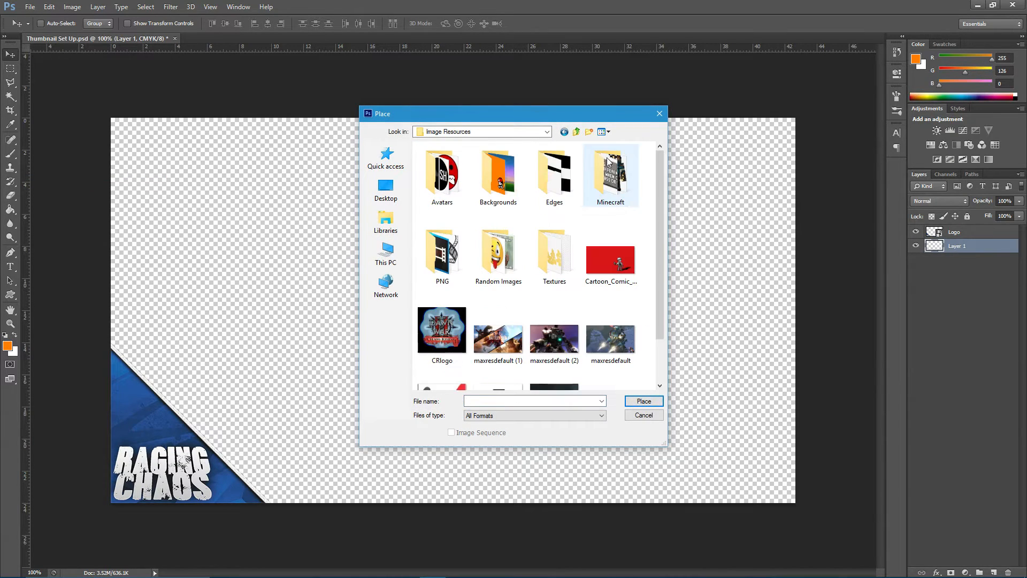
double_click(501, 194)
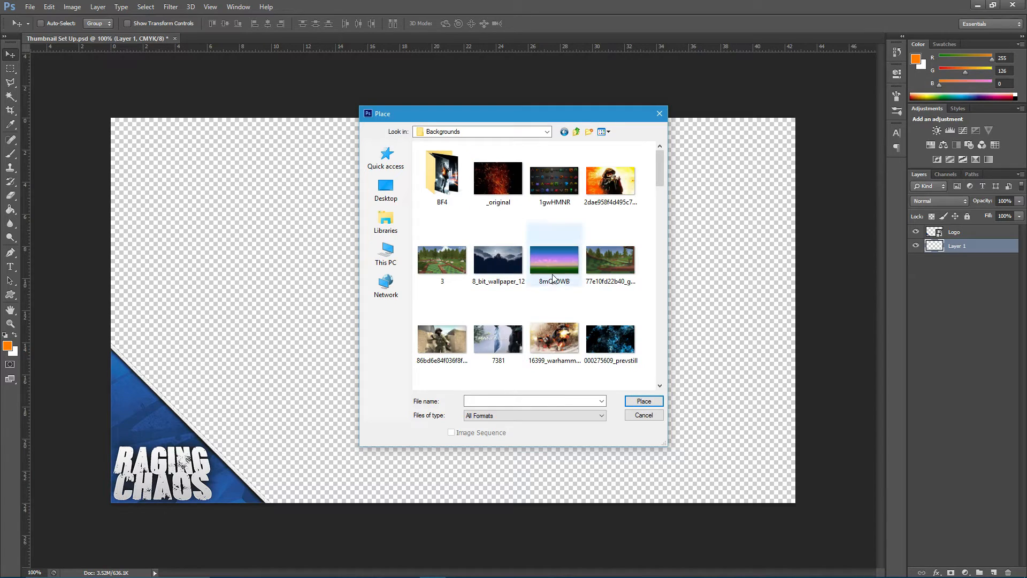
scroll(562, 300, down, 5)
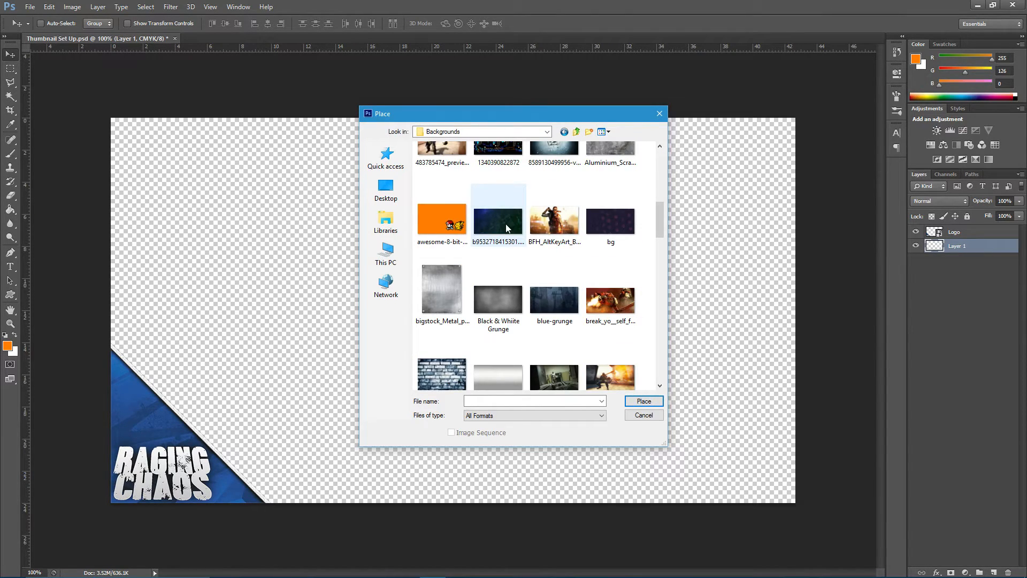
double_click(511, 223)
Scale the placed polygon background to about 110% and position it so it covers the whole canvas
drag(484, 242, 491, 263)
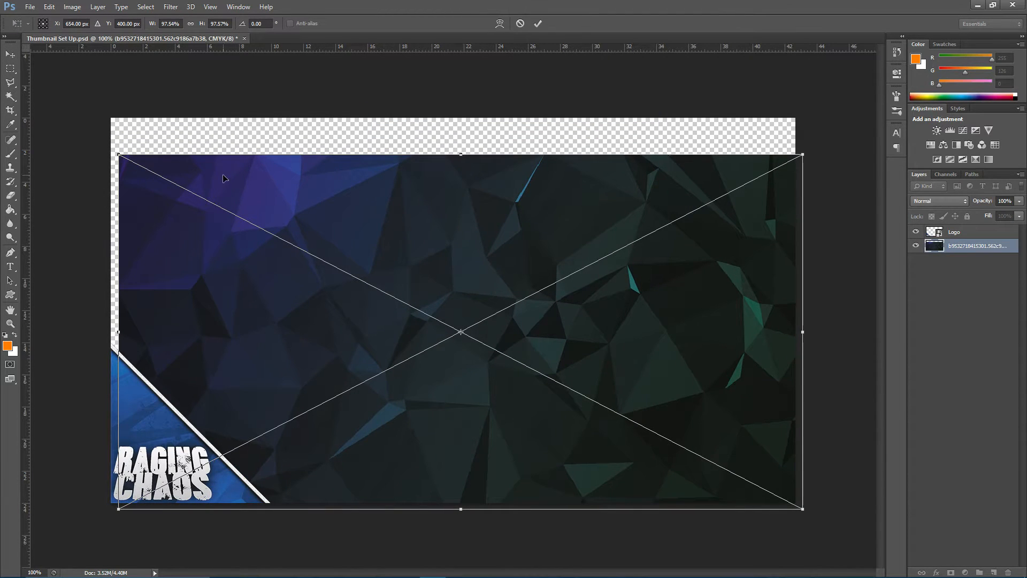
drag(114, 154, 30, 108)
drag(675, 327, 721, 330)
click(10, 54)
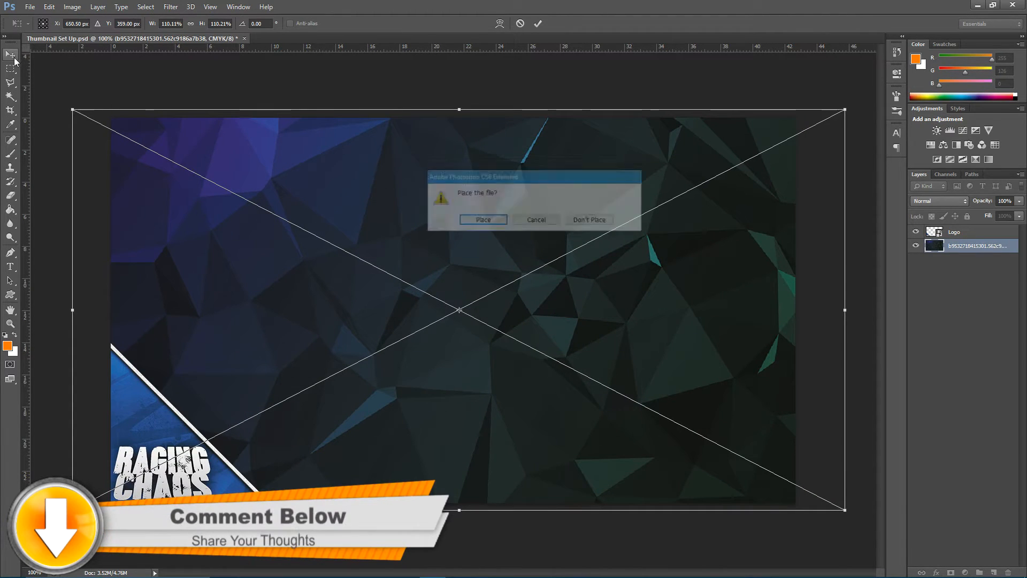
click(483, 221)
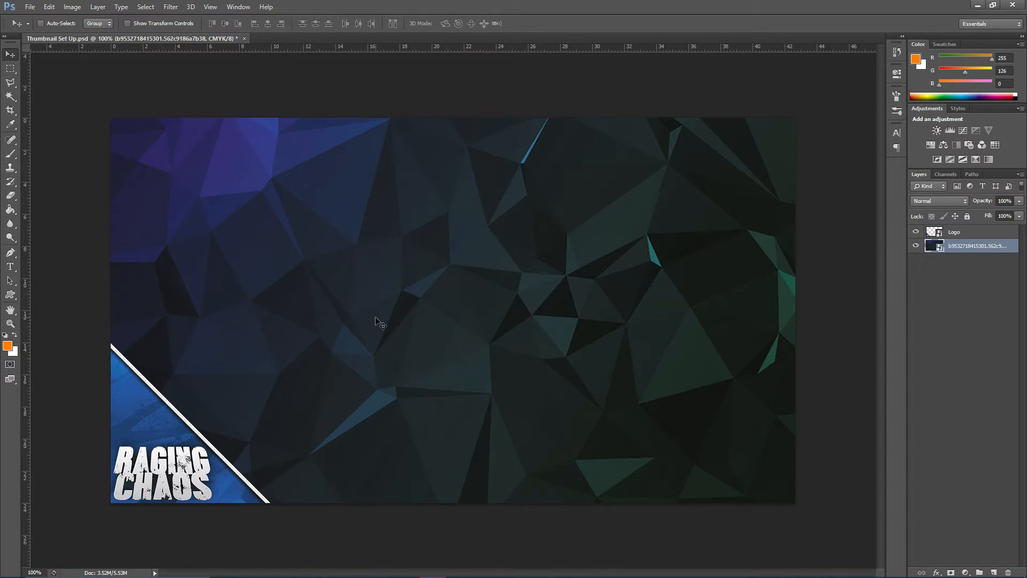
Place the Battlefield 4 (9) image from the Battlefield 4 folder inside Thumbnails
click(28, 7)
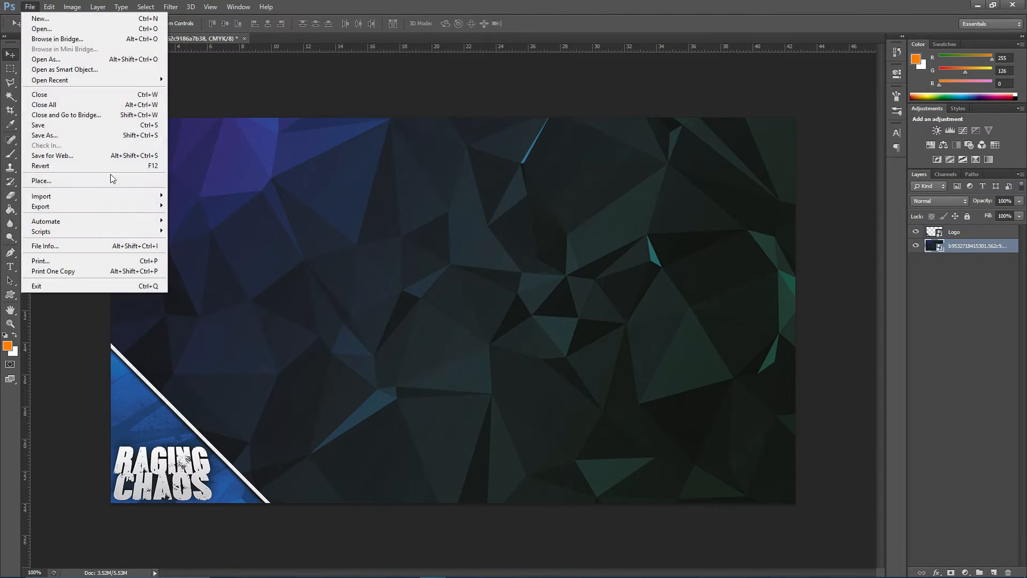
click(124, 185)
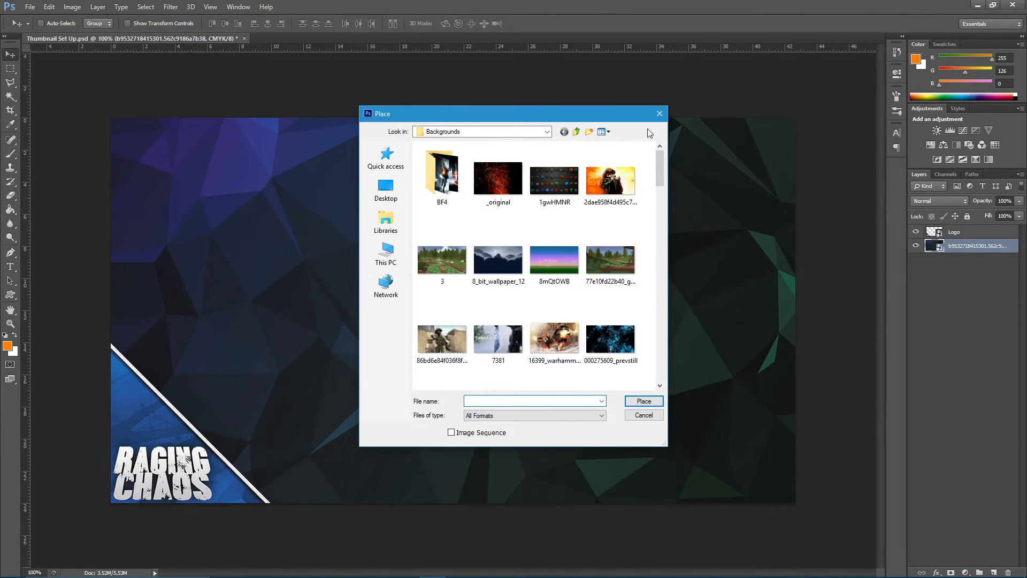
click(576, 132)
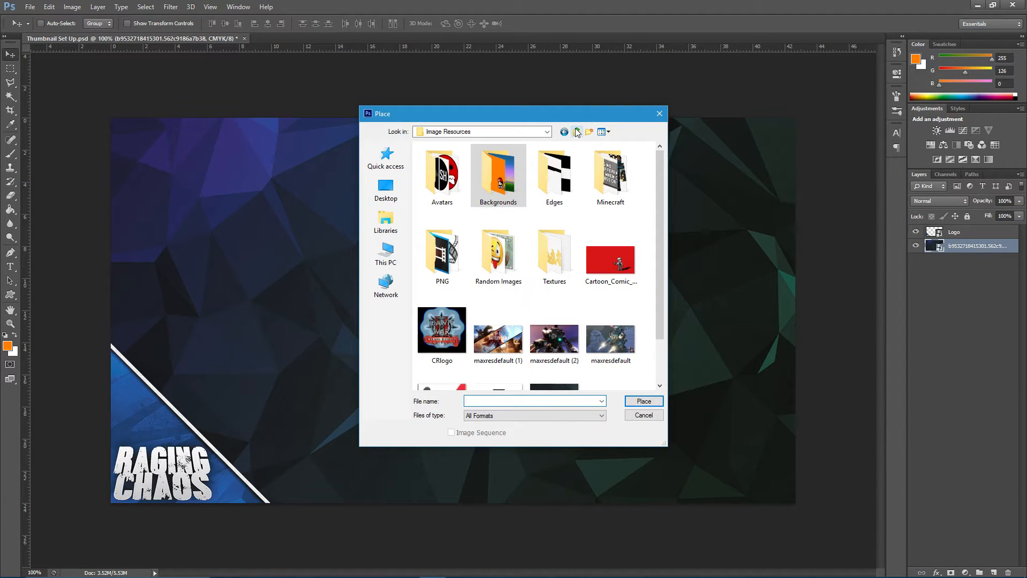
click(575, 132)
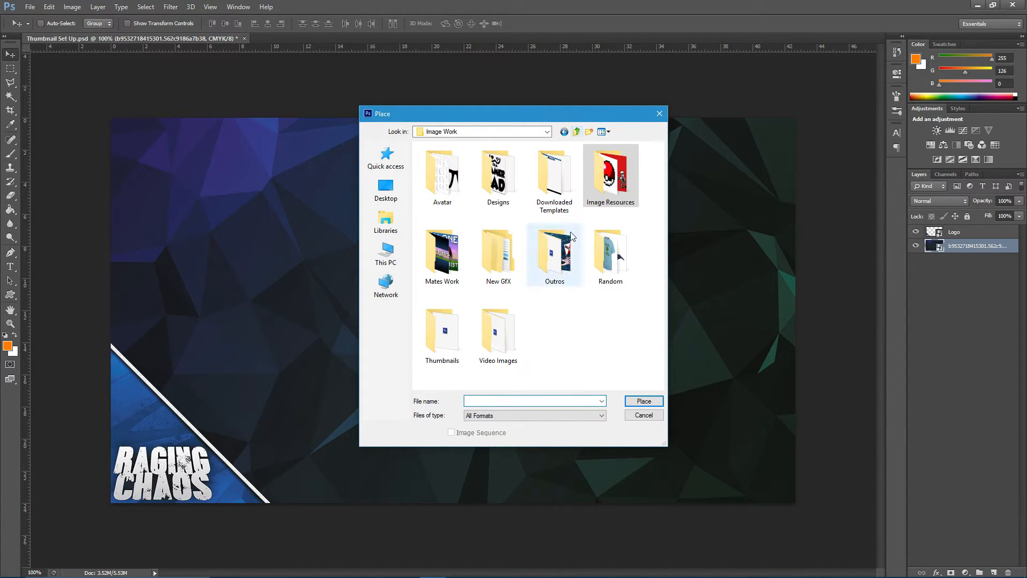
double_click(458, 344)
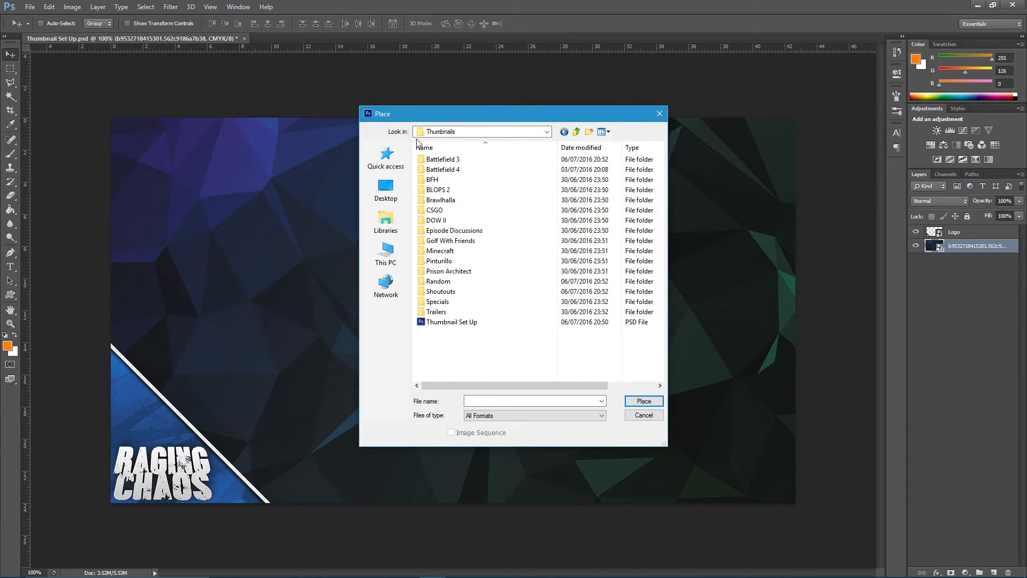
double_click(458, 170)
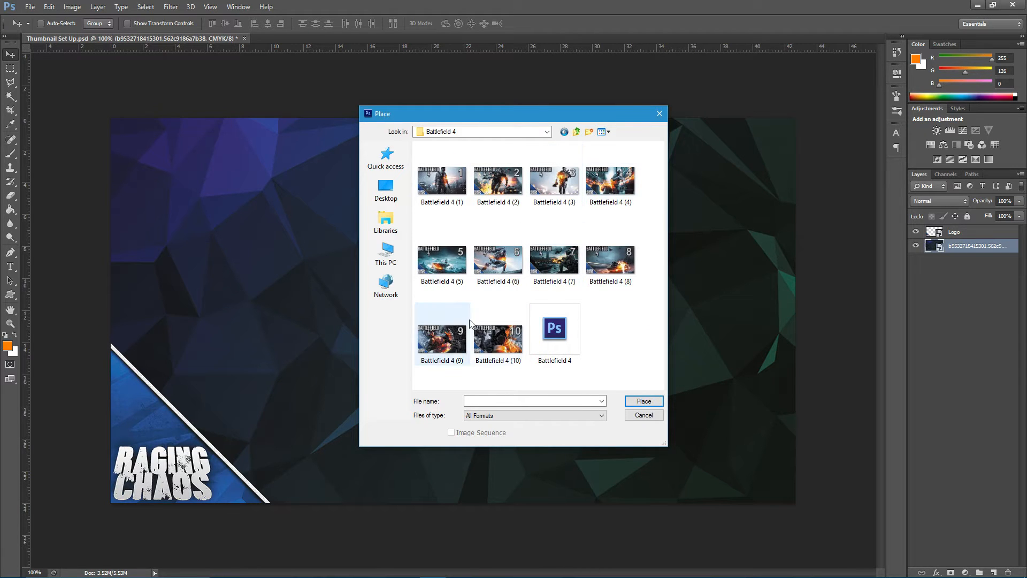
double_click(449, 334)
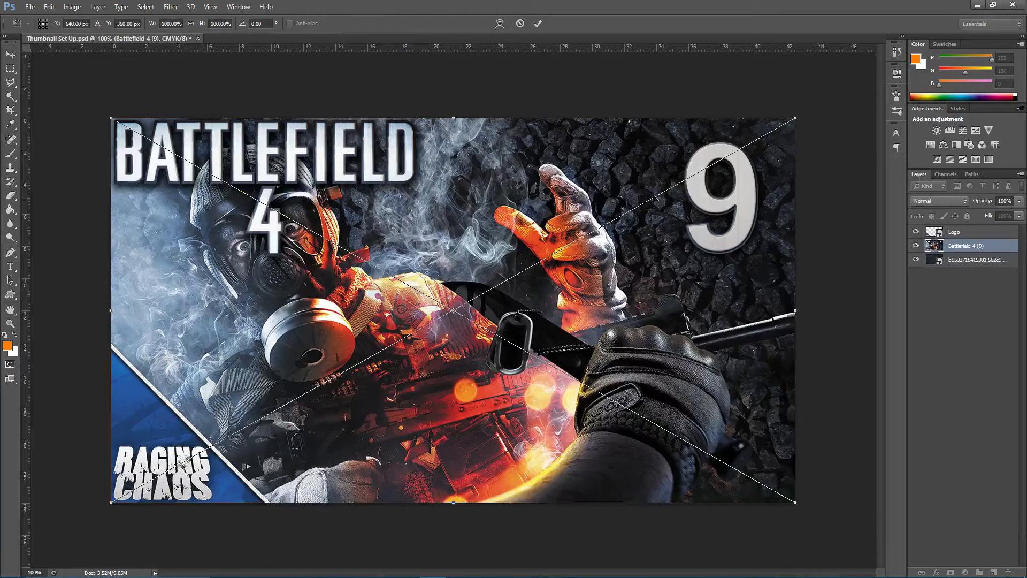
Scale the Battlefield 4 (9) image to about 29% and position it in the canvas's upper-right corner
drag(793, 117, 312, 390)
drag(235, 401, 704, 149)
click(8, 63)
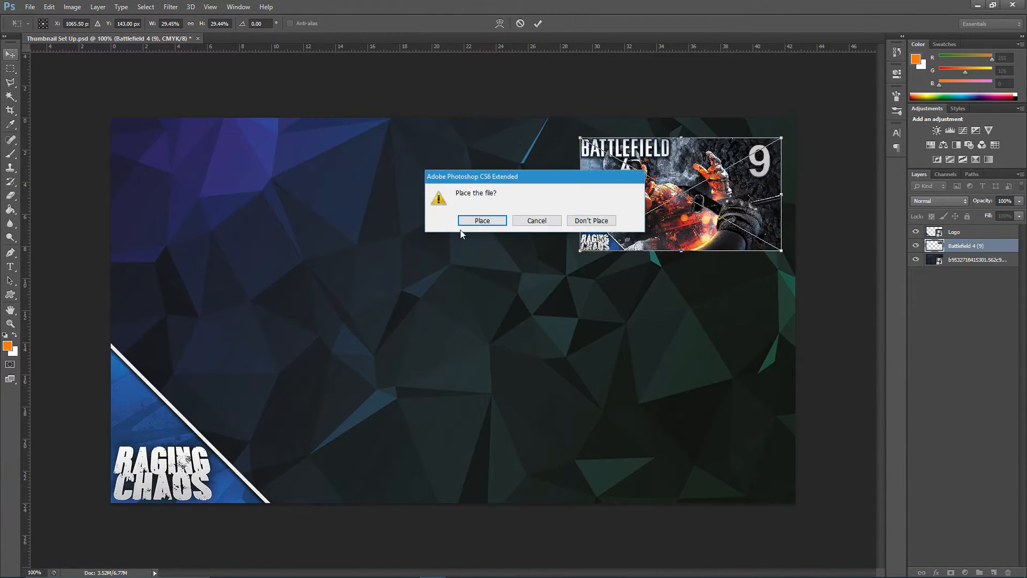
click(486, 281)
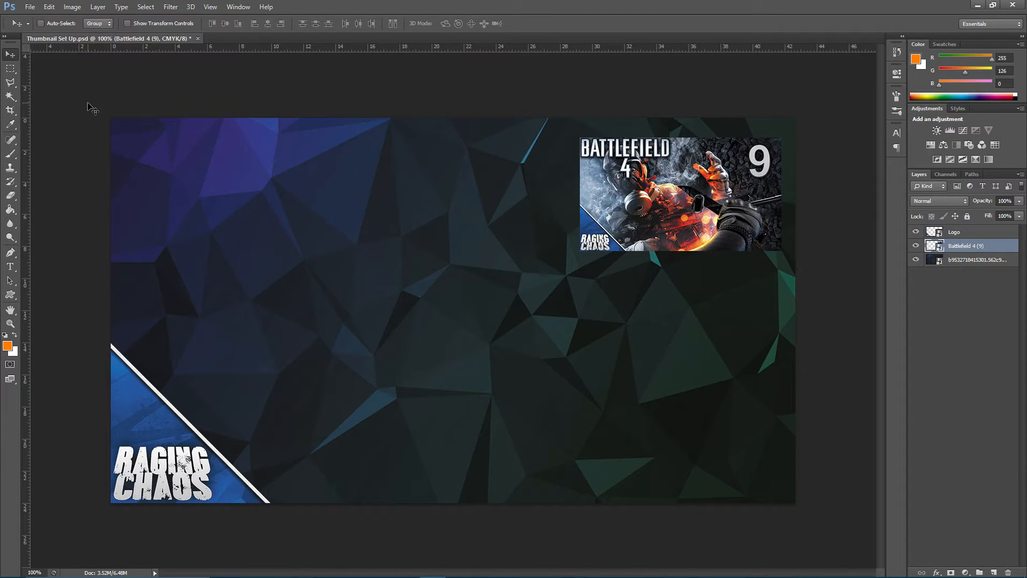
Place the Remmy thumbnail, scaled to about 29%, so it overlaps Battlefield 4 (9) along the canvas's upper edge
click(30, 7)
click(95, 155)
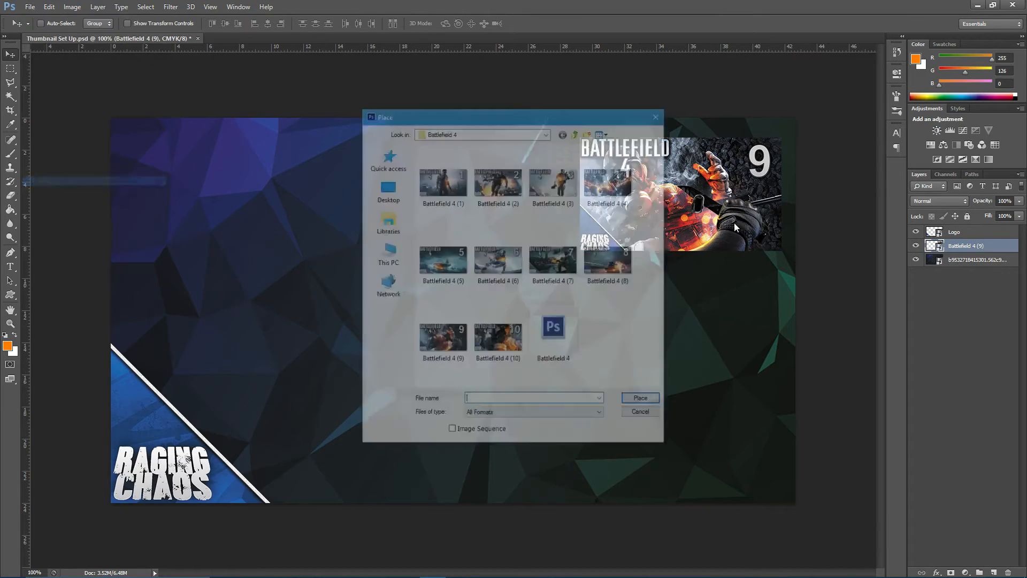
click(576, 132)
double_click(446, 191)
double_click(451, 269)
drag(521, 255, 529, 251)
click(11, 55)
key(Return)
Place the Drawing Funtage (1) thumbnail, shrunk to match the others, at the left end of the upper row
click(30, 7)
click(70, 180)
click(577, 132)
double_click(445, 260)
double_click(447, 187)
drag(795, 503, 312, 282)
mouse_move(309, 200)
mouse_down()
mouse_move(572, 230)
mouse_move(567, 221)
mouse_up()
drag(370, 264, 392, 251)
click(11, 55)
key(Return)
Place the Channel Trailer by CC thumbnail, scaled to about 29%, in the middle of the upper row
click(29, 7)
click(69, 181)
double_click(447, 301)
click(604, 132)
click(620, 158)
double_click(612, 253)
drag(795, 503, 334, 282)
drag(322, 204, 655, 226)
key(Return)
Place the Battlefield 1 thumbnail, shrunk to match the others, over the left part of the upper row
click(30, 7)
click(70, 180)
click(576, 132)
double_click(473, 309)
double_click(497, 183)
drag(795, 502, 296, 221)
drag(270, 181, 566, 201)
drag(591, 241, 610, 251)
key(Return)
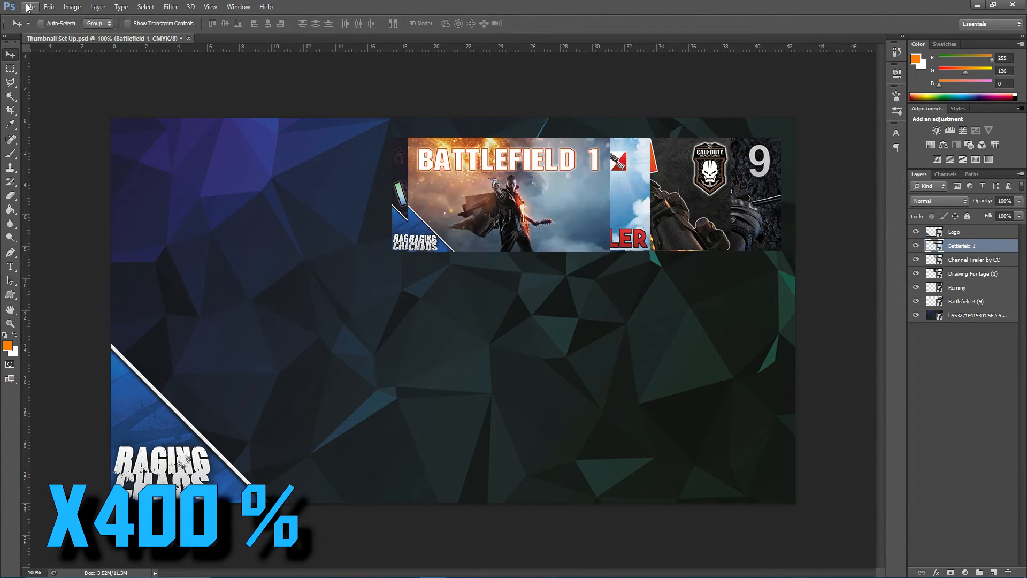
Place Shout Out 1 from the Shoutouts folder and scale it to about 278% over the Battlefield 1 thumbnail
click(28, 7)
click(70, 181)
click(576, 132)
double_click(465, 291)
double_click(495, 176)
drag(452, 310, 444, 153)
drag(504, 184, 608, 257)
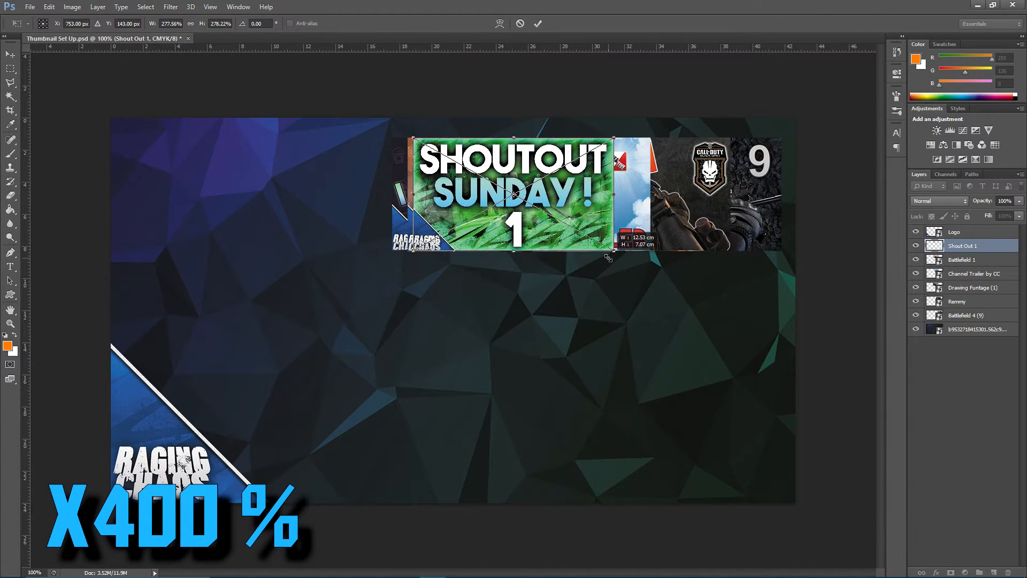
key(Return)
Move the Shout Out 1 and Battlefield 1 thumbnails out of the stacked upper row into the open area below
drag(508, 228, 530, 246)
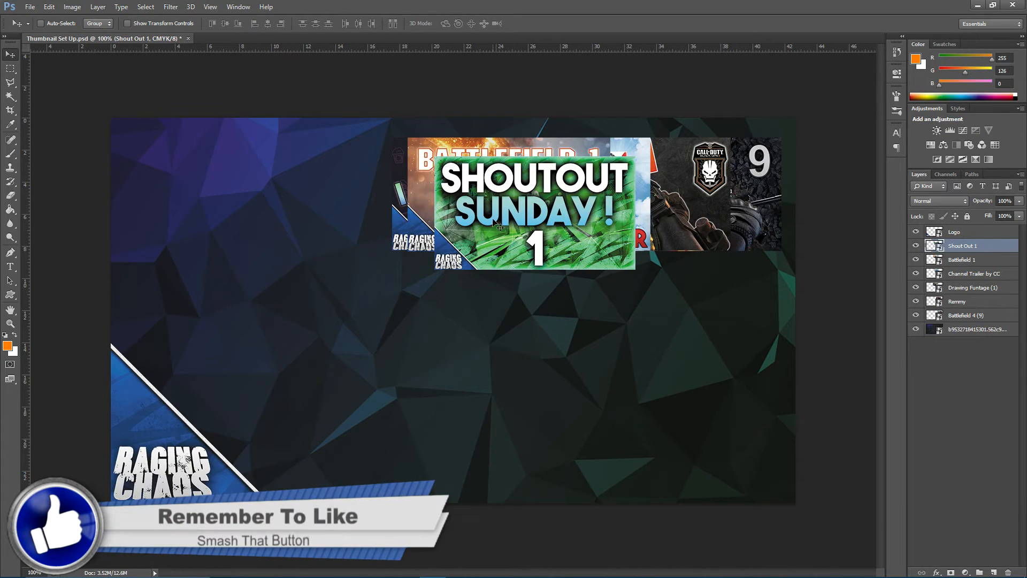
drag(580, 260, 732, 484)
ctrl+click(564, 200)
drag(564, 200, 629, 370)
drag(733, 416, 676, 330)
Move the Shout Out 1 thumbnail to the canvas's upper-right corner and rotate it to -15°
click(988, 249)
drag(737, 432, 730, 182)
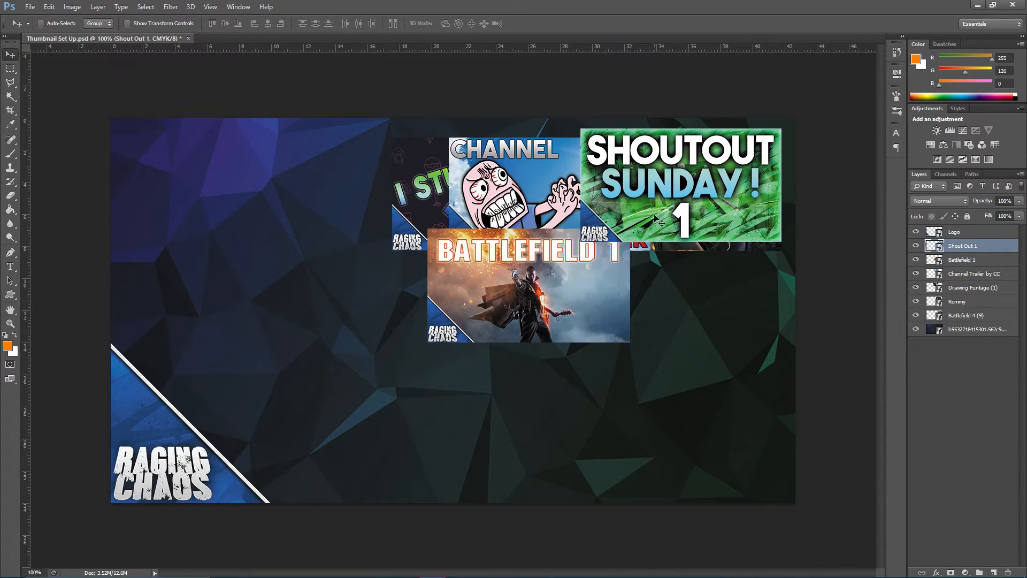
key(ctrl+t)
drag(609, 256, 628, 271)
mouse_move(660, 235)
mouse_down()
mouse_move(670, 249)
mouse_move(660, 254)
mouse_up()
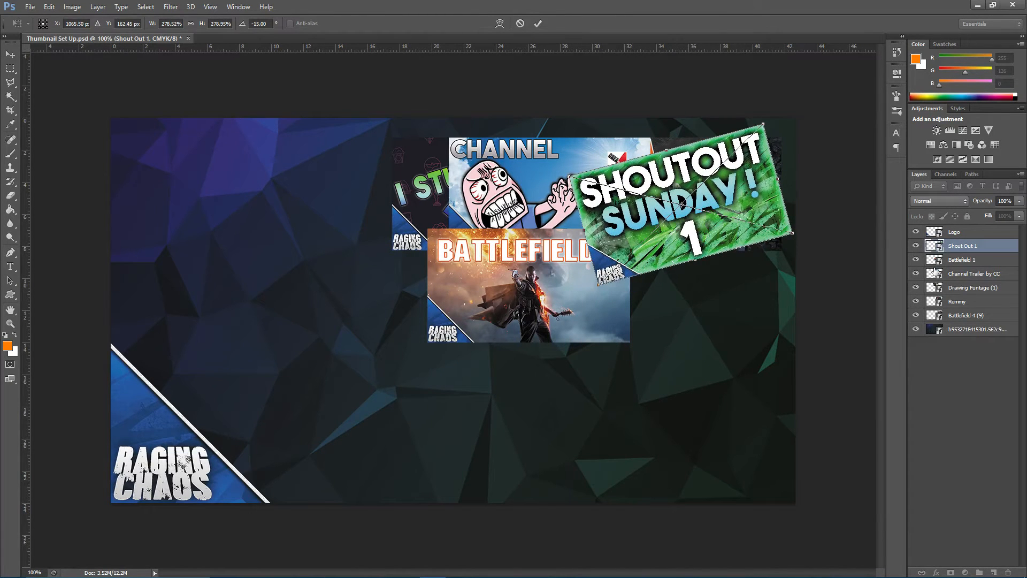
click(982, 261)
click(482, 222)
Tilt the Battlefield 1 thumbnail clockwise and tuck its right side under the Shout Out 1 thumbnail
click(982, 262)
drag(535, 309, 564, 284)
key(ctrl+t)
drag(452, 183, 437, 195)
mouse_move(584, 255)
mouse_down()
mouse_move(591, 245)
mouse_move(587, 255)
mouse_up()
click(10, 55)
click(472, 220)
Move the Channel Trailer by CC thumbnail below Shout Out 1 and reorder its layer above Battlefield 1
click(985, 275)
drag(544, 161, 676, 277)
drag(993, 277, 989, 253)
mouse_move(682, 323)
mouse_down()
mouse_move(690, 316)
mouse_move(678, 327)
mouse_up()
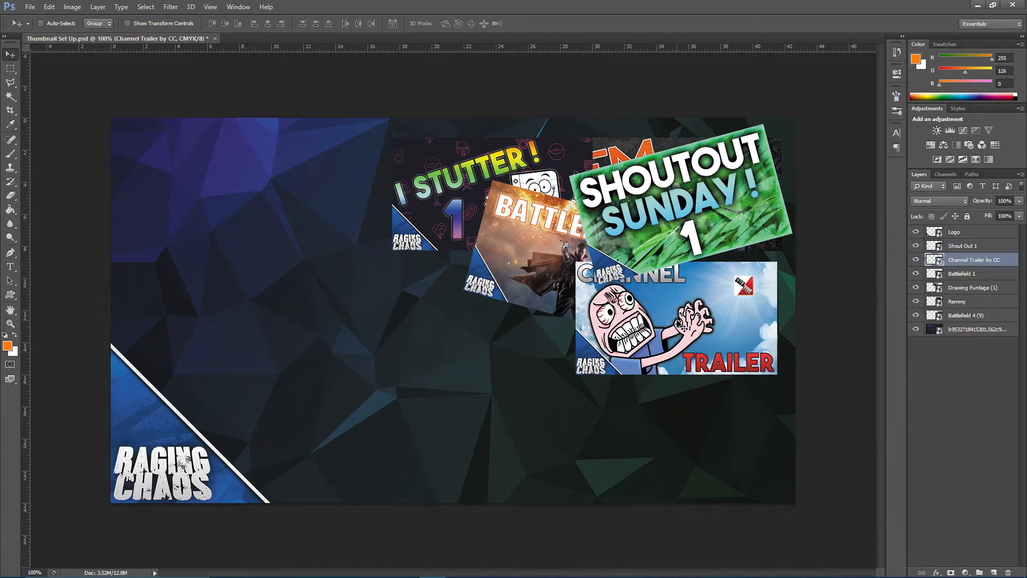
Rotate the Channel Trailer by CC thumbnail to -30° and position it against the canvas's right edge, under Shout Out 1
key(ctrl+t)
drag(689, 393, 662, 398)
mouse_move(741, 335)
mouse_down()
mouse_move(749, 306)
mouse_move(723, 331)
mouse_up()
drag(756, 264, 760, 356)
drag(698, 329, 717, 326)
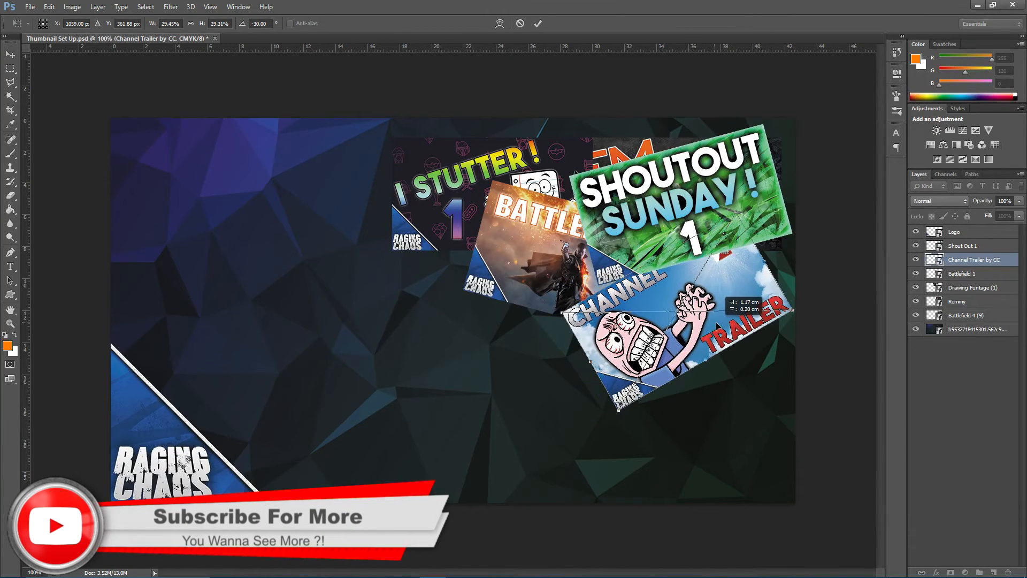
click(10, 54)
click(476, 222)
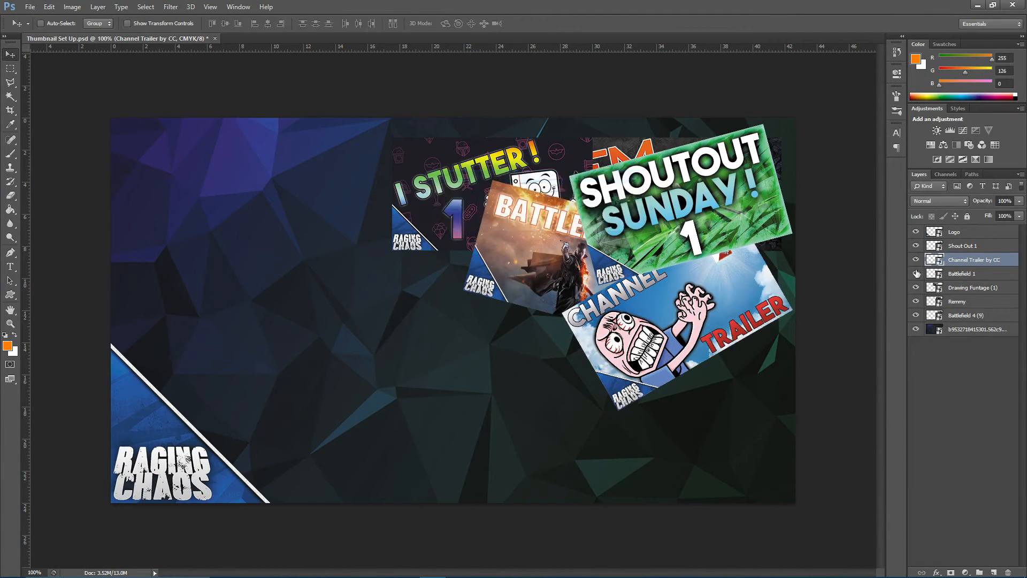
Move the Drawing Funtage (1) thumbnail down to the canvas's lower edge, below the Channel Trailer thumbnail
click(990, 274)
click(1005, 289)
mouse_move(525, 176)
mouse_down()
mouse_move(536, 343)
mouse_move(612, 414)
mouse_move(599, 415)
mouse_up()
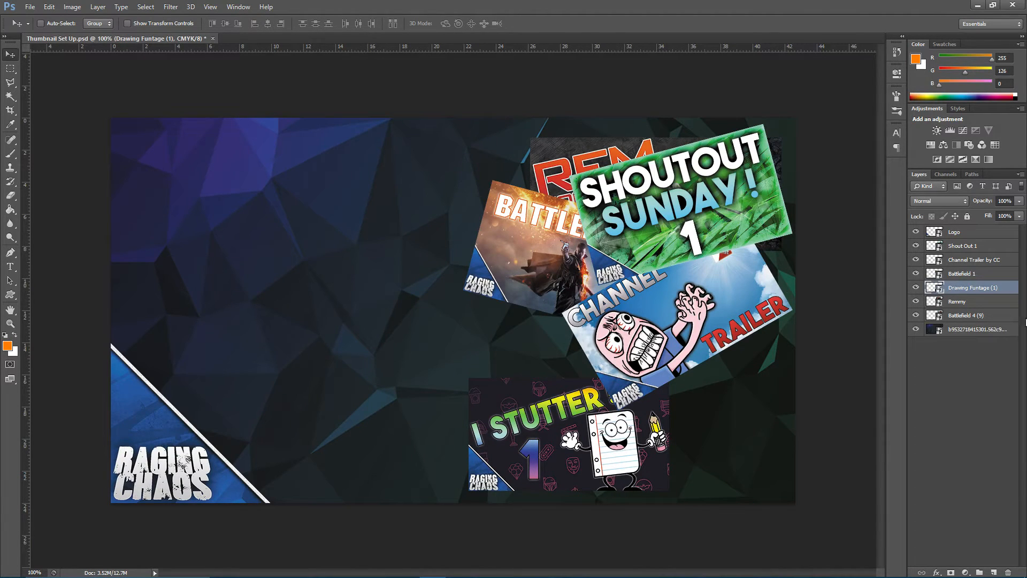
Move the Remmy thumbnail to the canvas's lower-right area and reorder its layer directly beneath Logo
click(996, 301)
drag(589, 154, 649, 377)
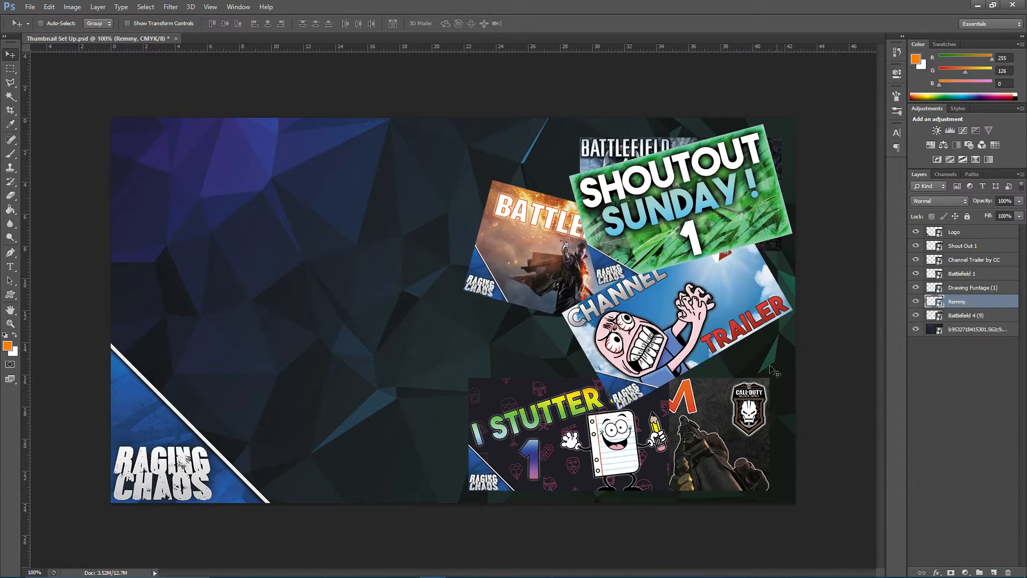
drag(991, 302, 990, 245)
drag(719, 422, 728, 418)
Rotate the Remmy thumbnail to 30° and position it over the Channel Trailer and Drawing Funtage thumbnails
key(ctrl+t)
drag(747, 507, 700, 529)
drag(742, 471, 736, 439)
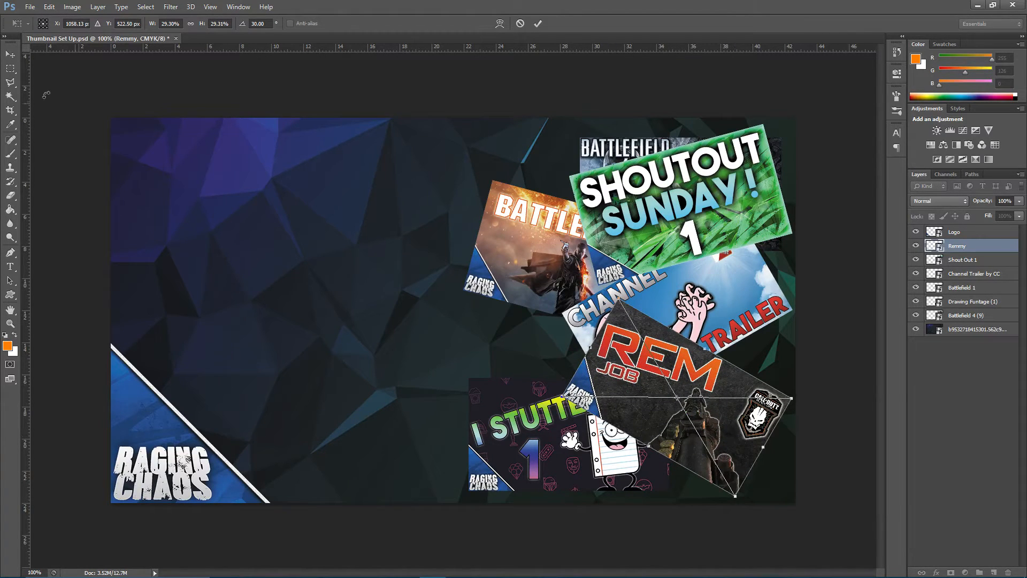
click(4, 53)
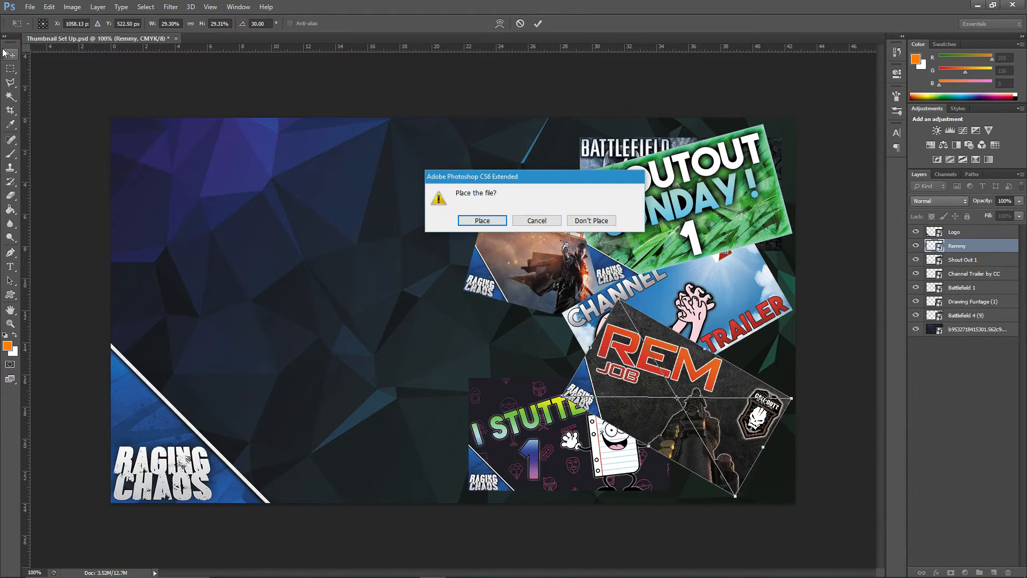
click(482, 221)
Move the Battlefield 4 (9) thumbnail to the left of Shout Out 1 and reorder its layer directly beneath Logo
click(1003, 317)
drag(640, 155, 522, 140)
drag(992, 319, 980, 242)
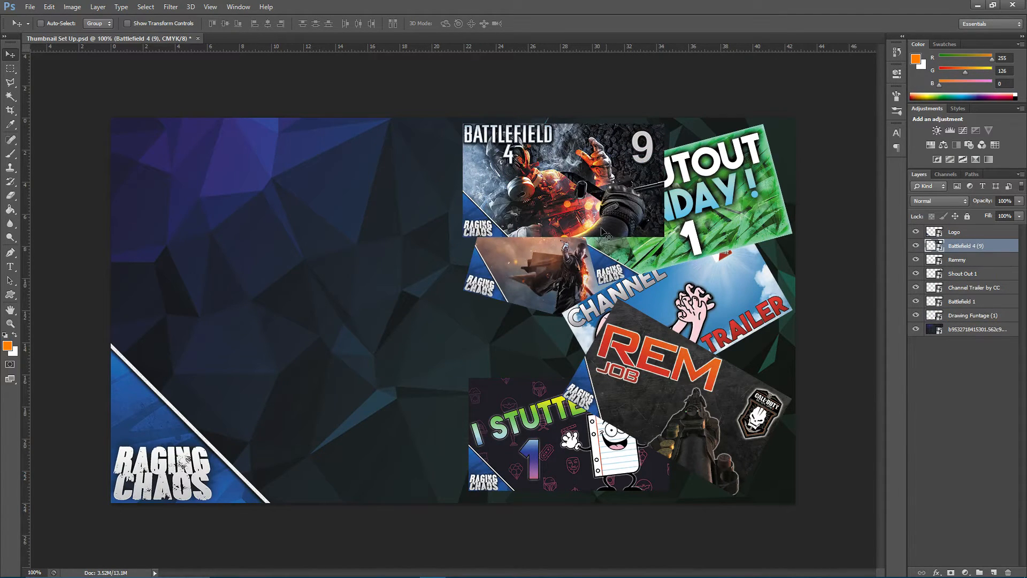
Place the Pay For Views In YouTube thumbnail image from the Raging folder inside Episode Discussions
click(30, 7)
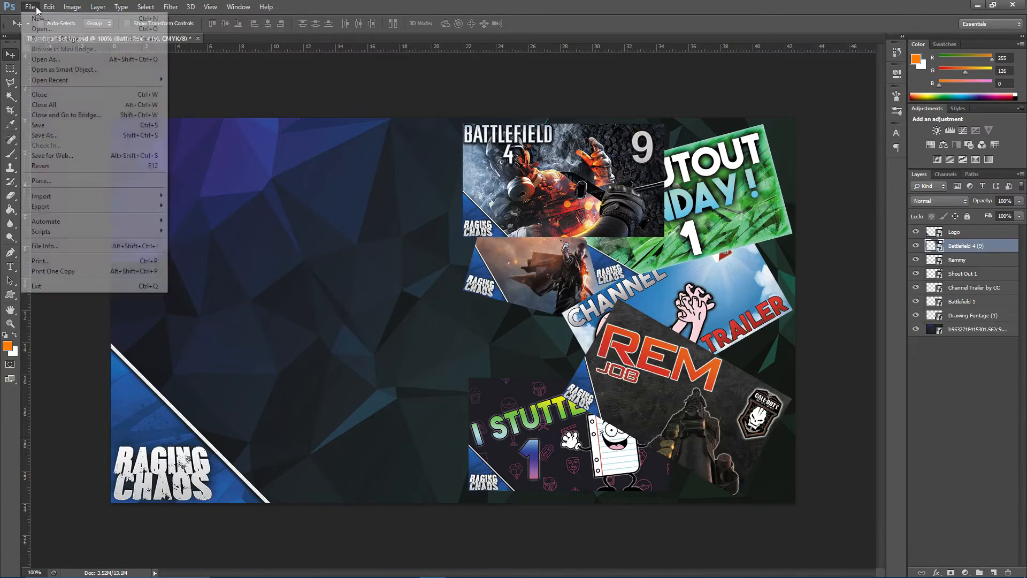
click(41, 180)
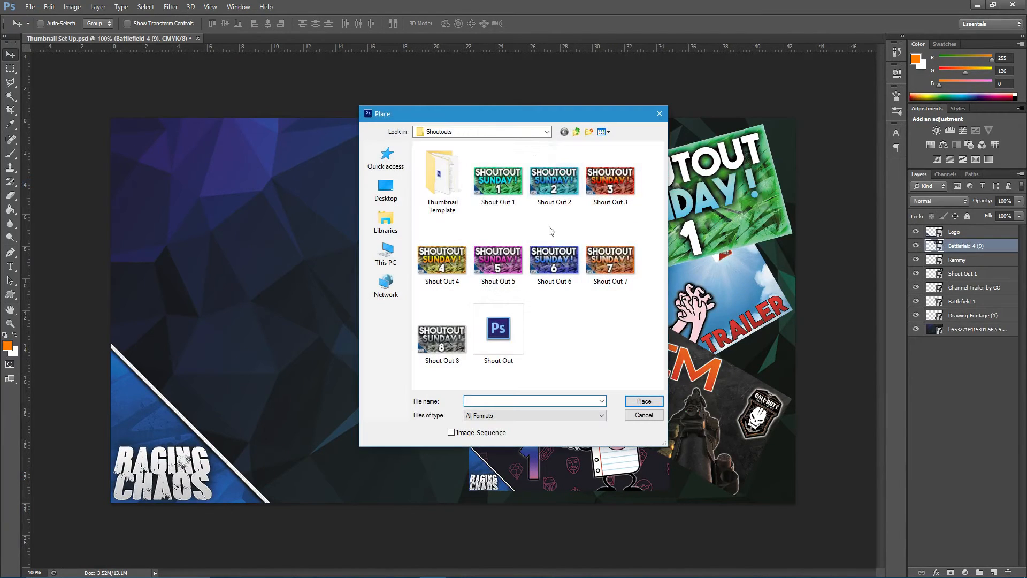
click(576, 132)
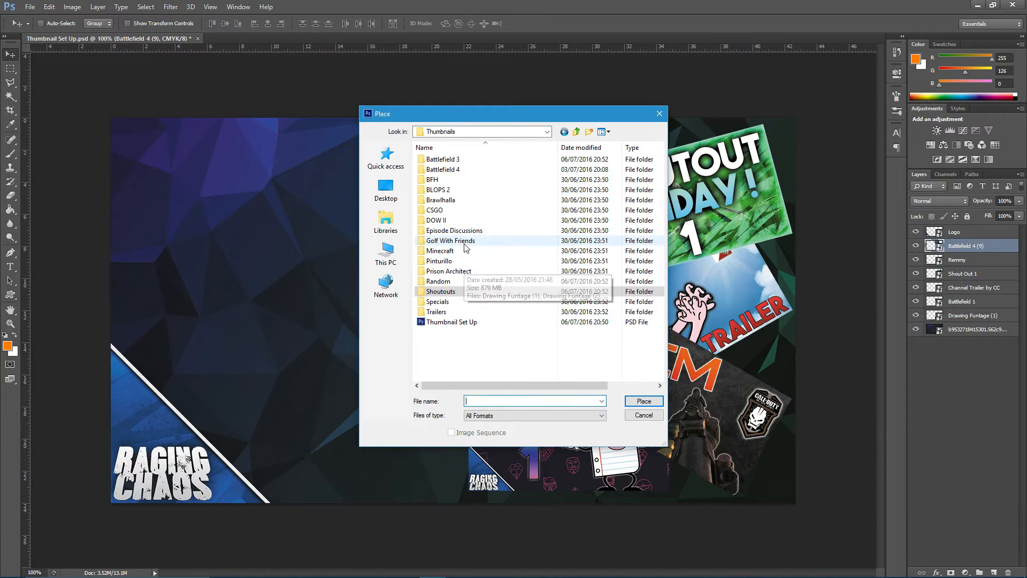
double_click(480, 230)
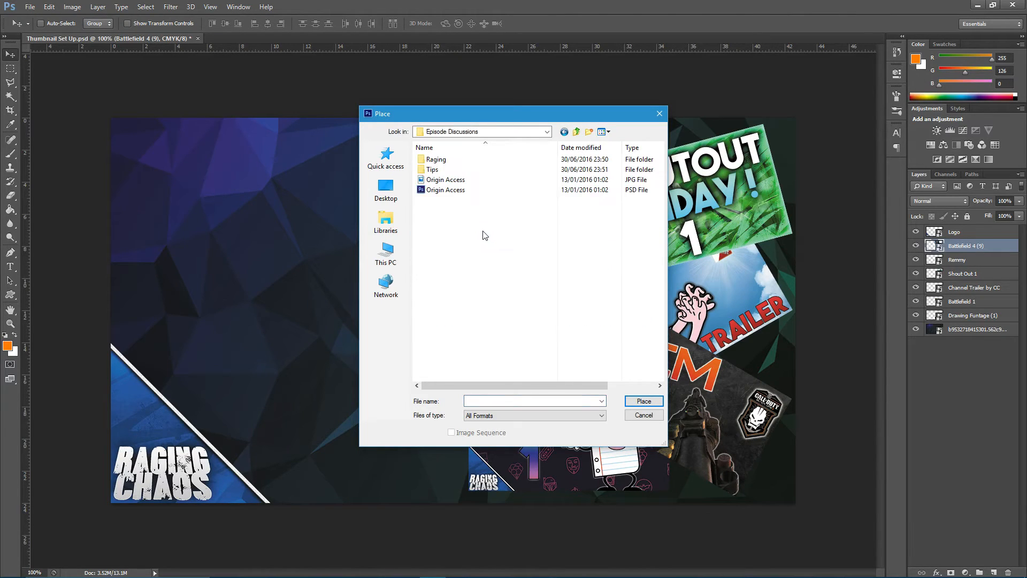
double_click(455, 159)
click(607, 131)
click(641, 149)
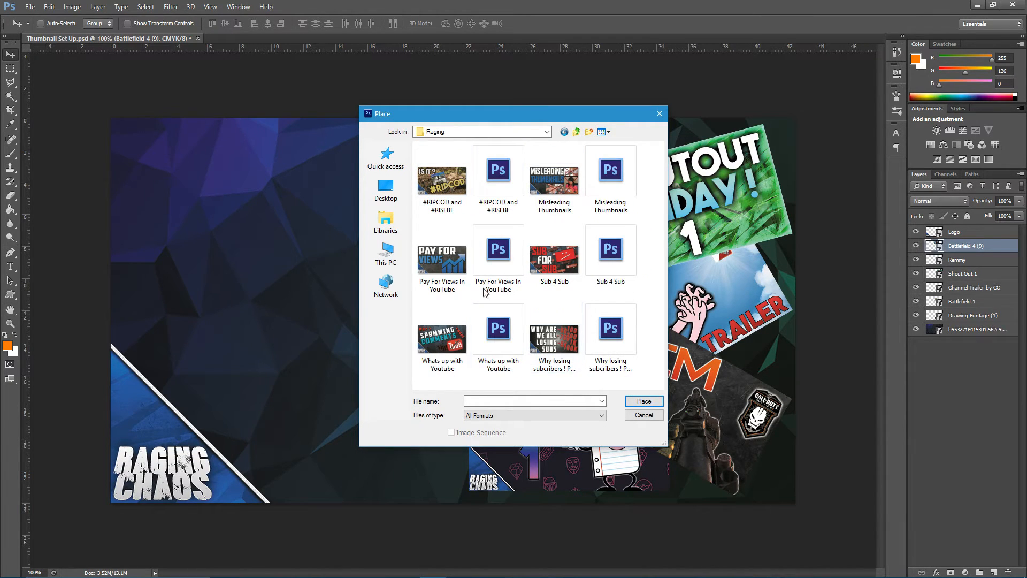
click(458, 269)
double_click(458, 269)
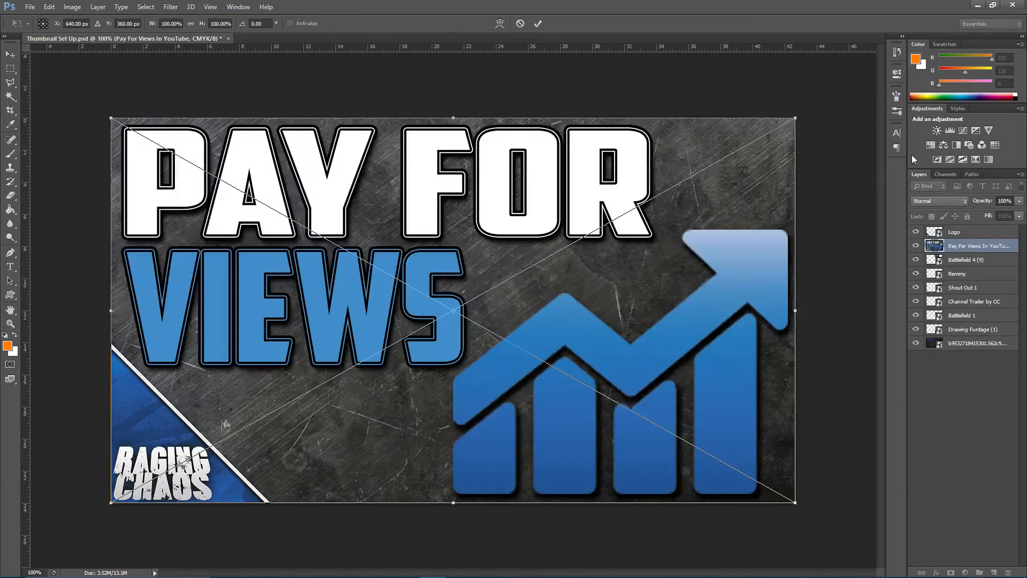
Scale the Pay For Views thumbnail to about 29%, rotate it 15° and position it between the Battlefield 4 and Drawing Funtage thumbnails
drag(793, 120, 663, 124)
drag(625, 170, 628, 305)
drag(680, 278, 623, 347)
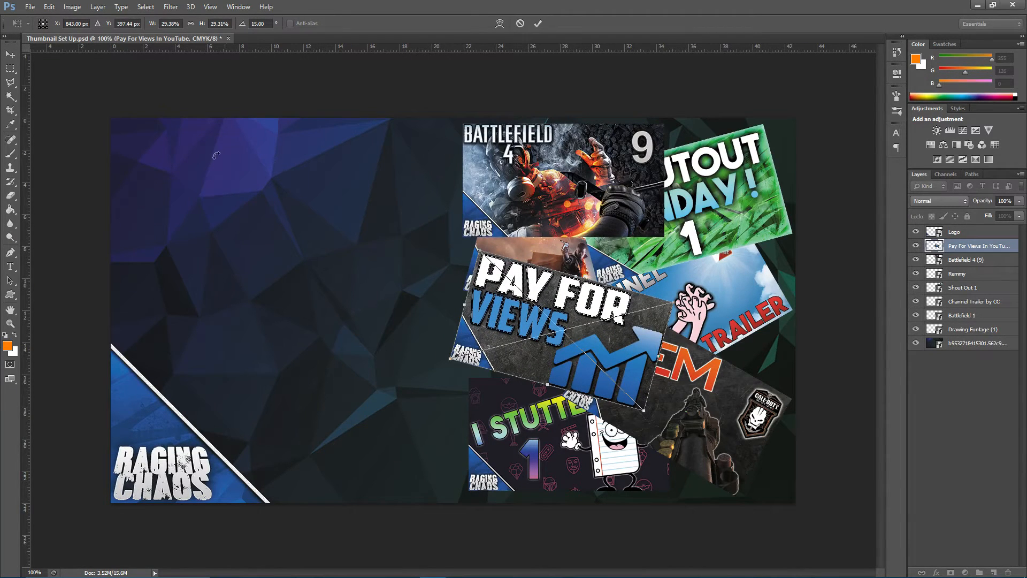
click(10, 54)
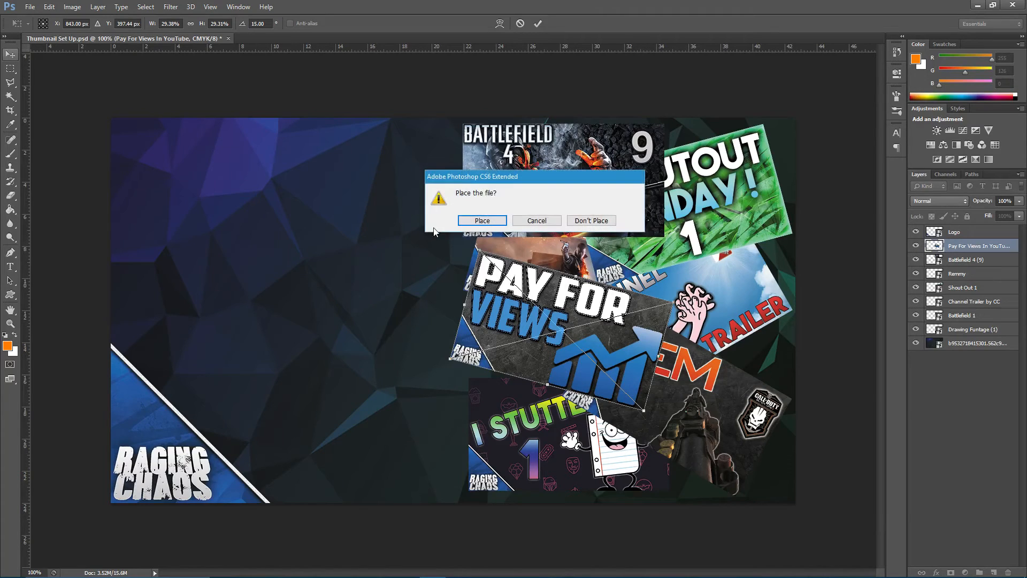
click(479, 225)
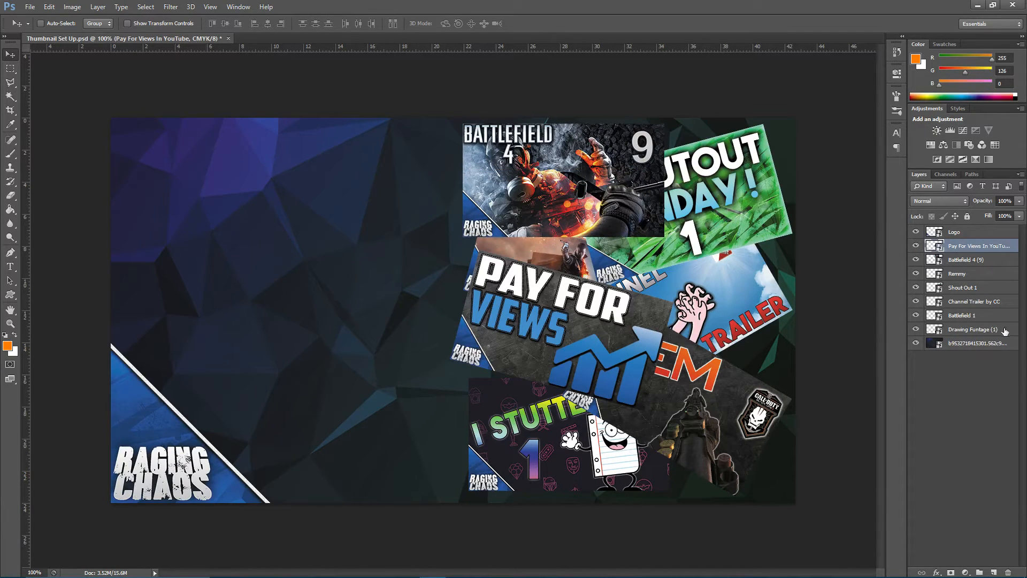
Shift the Drawing Funtage (1) thumbnail slightly left along the canvas's lower edge and save the document
click(973, 329)
drag(568, 444, 550, 443)
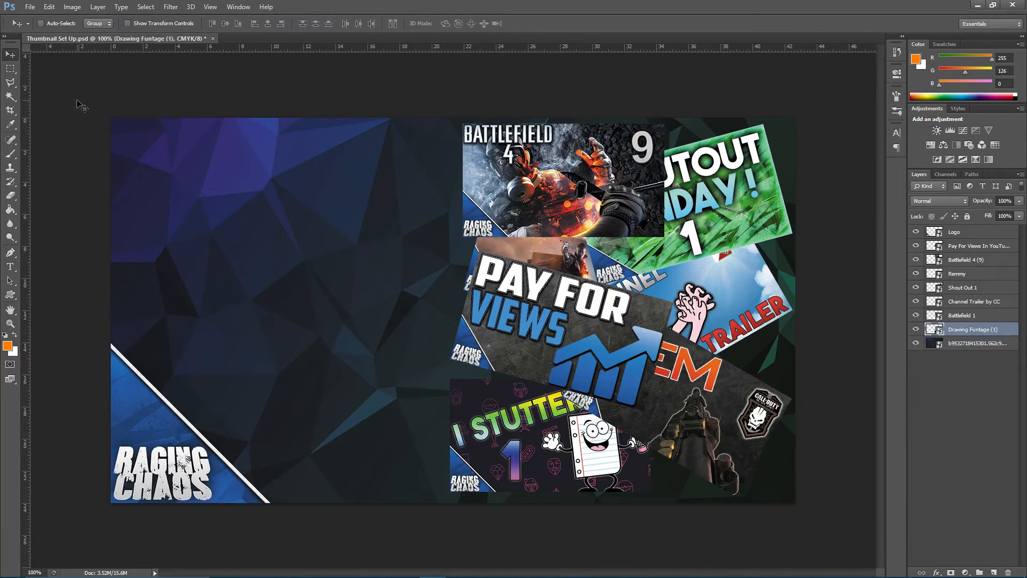
key(ctrl+s)
click(968, 404)
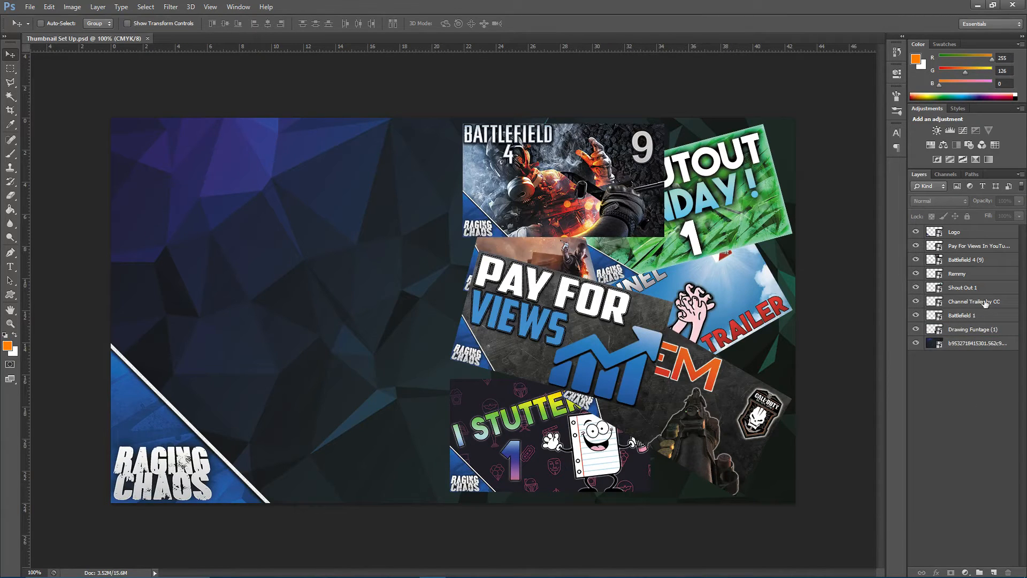
Create a layer group directly beneath Logo and put all thumbnail layers from Pay For Views to Drawing Funtage (1) inside it
click(979, 573)
drag(980, 235, 977, 251)
click(991, 261)
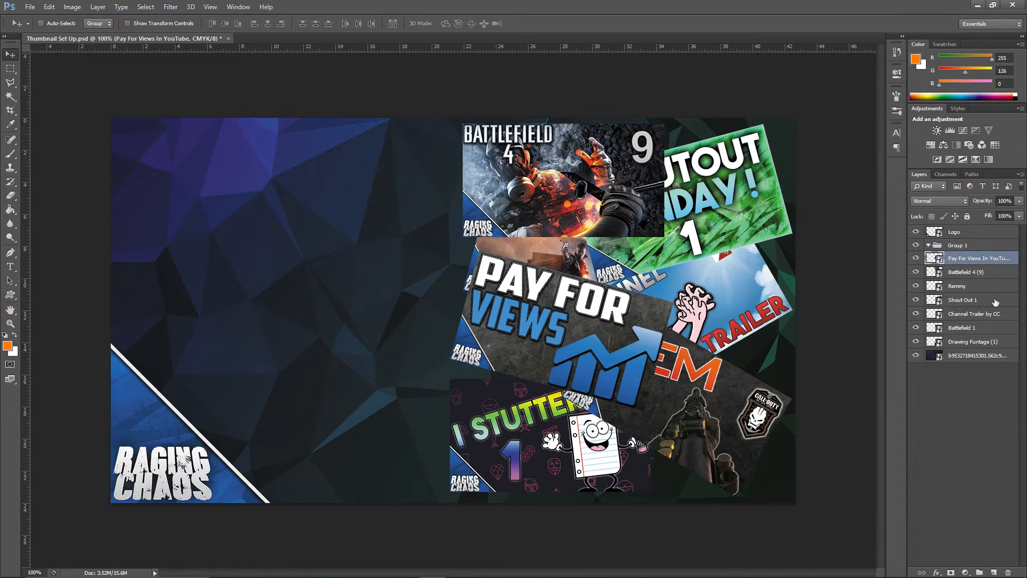
shift+click(1000, 346)
drag(999, 342, 994, 249)
click(993, 244)
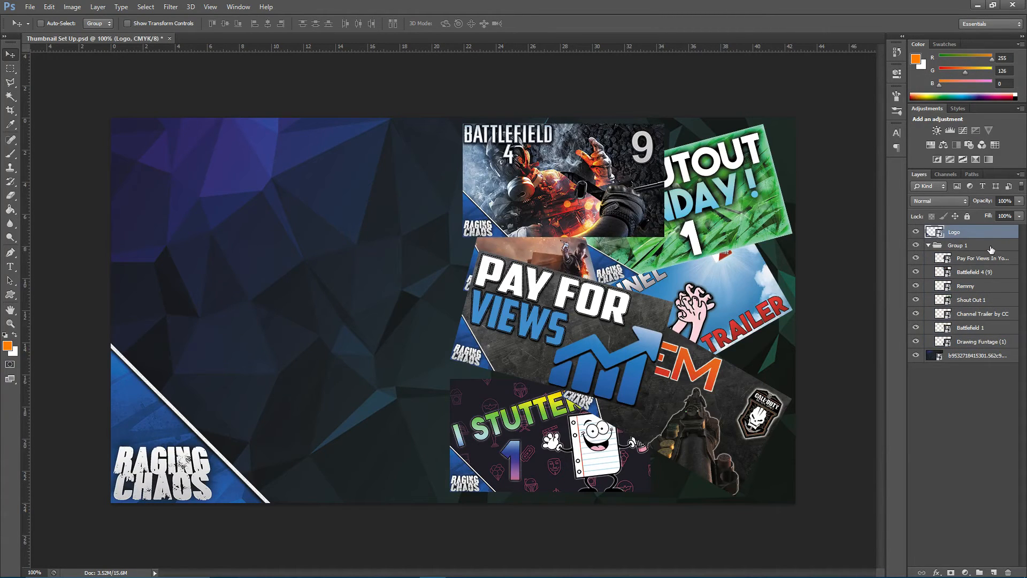
Try Bevel & Emboss and a Drop Shadow with 10 px distance and 10 px size on Group 1, and hide the group's effects
double_click(993, 245)
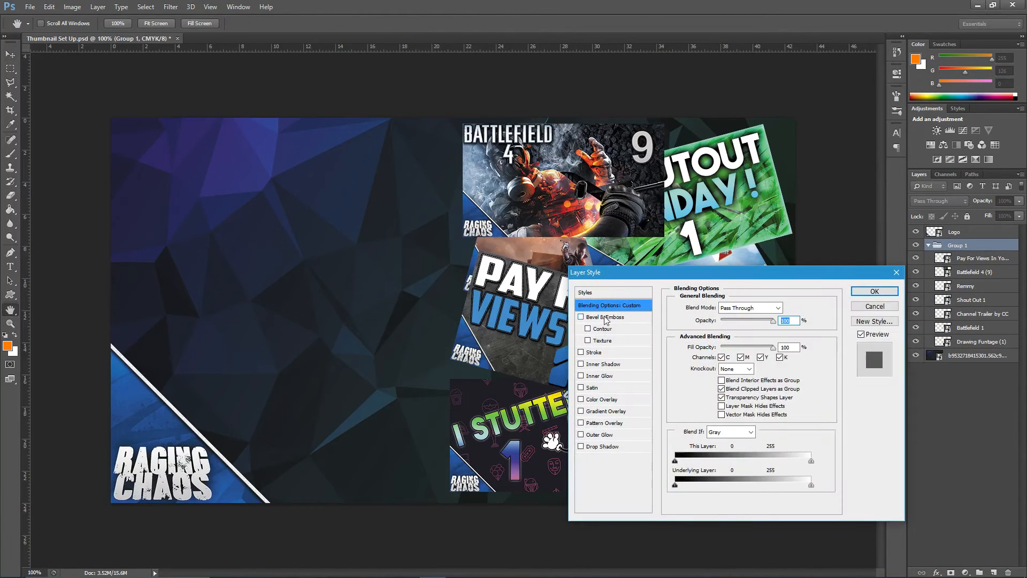
click(581, 317)
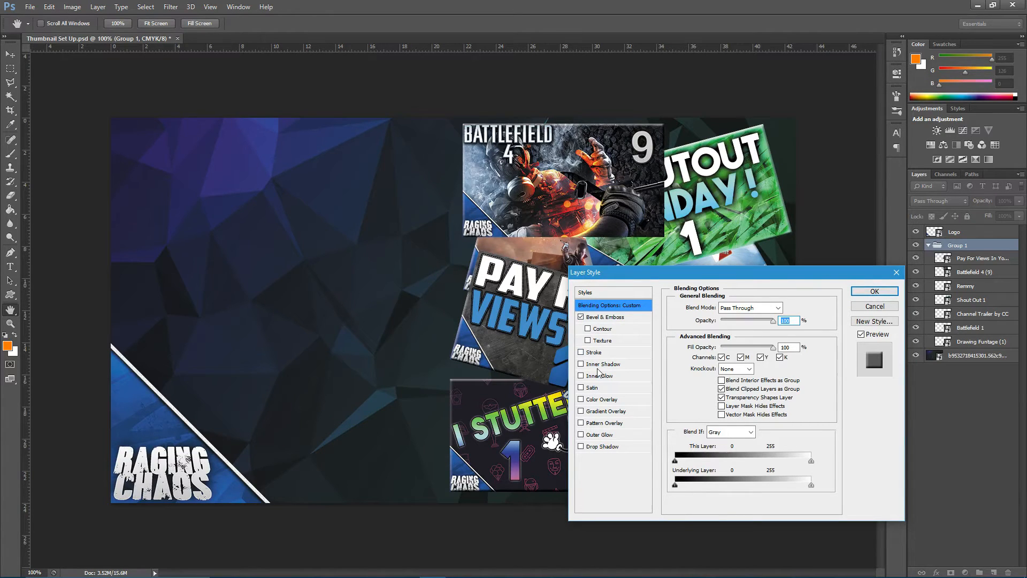
click(592, 447)
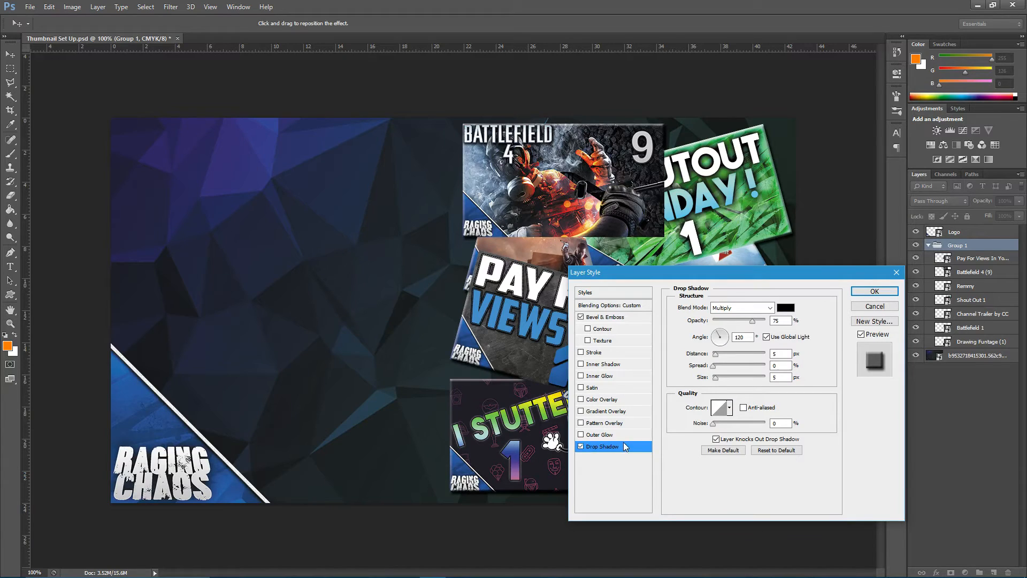
double_click(780, 353)
text(10)
double_click(782, 377)
text(10)
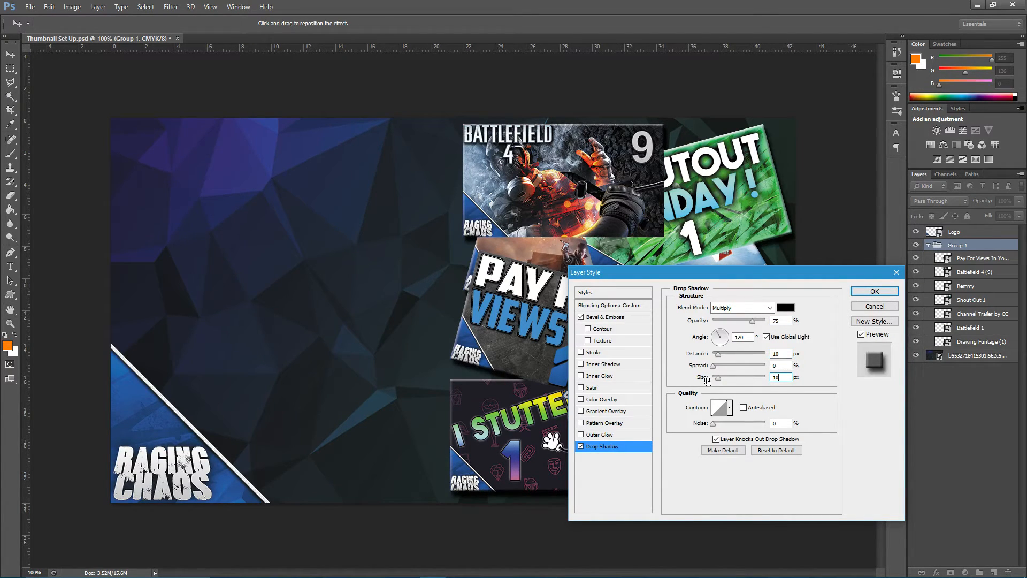
click(874, 291)
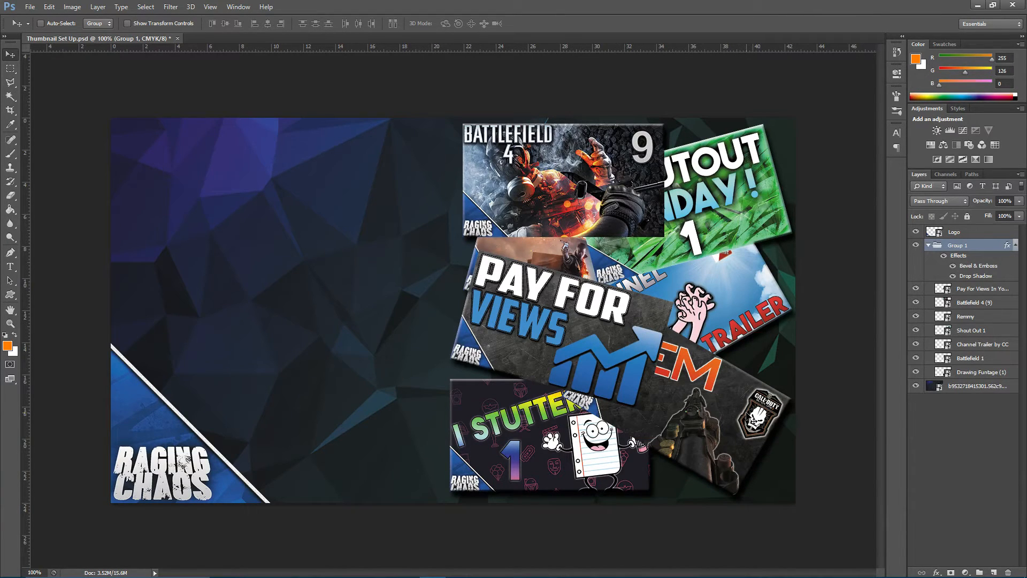
click(935, 431)
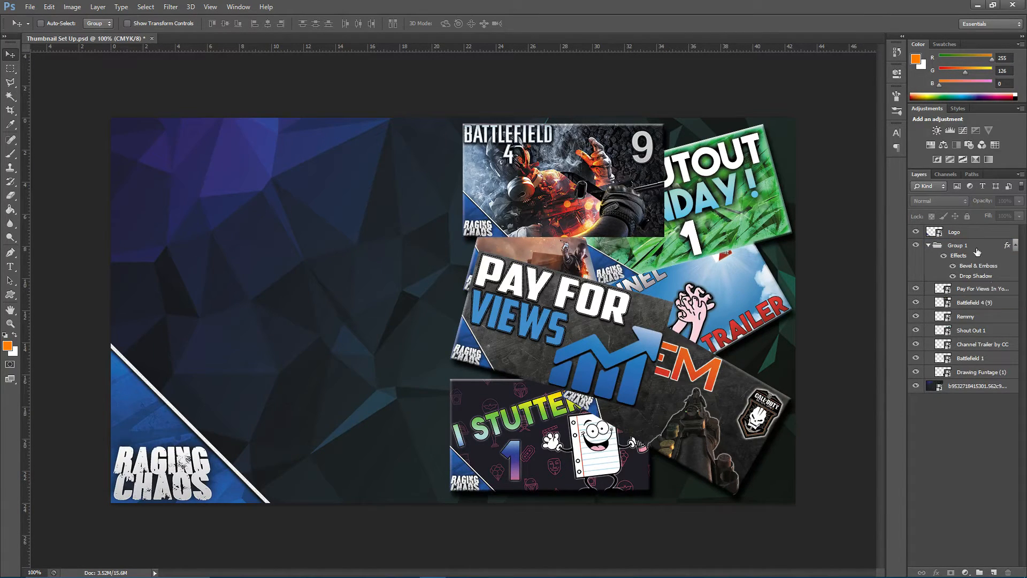
click(944, 256)
Apply Bevel & Emboss and Drop Shadow to the Pay For Views In YouTube layer
double_click(983, 289)
key(Return)
double_click(1013, 289)
click(581, 317)
click(591, 449)
click(874, 291)
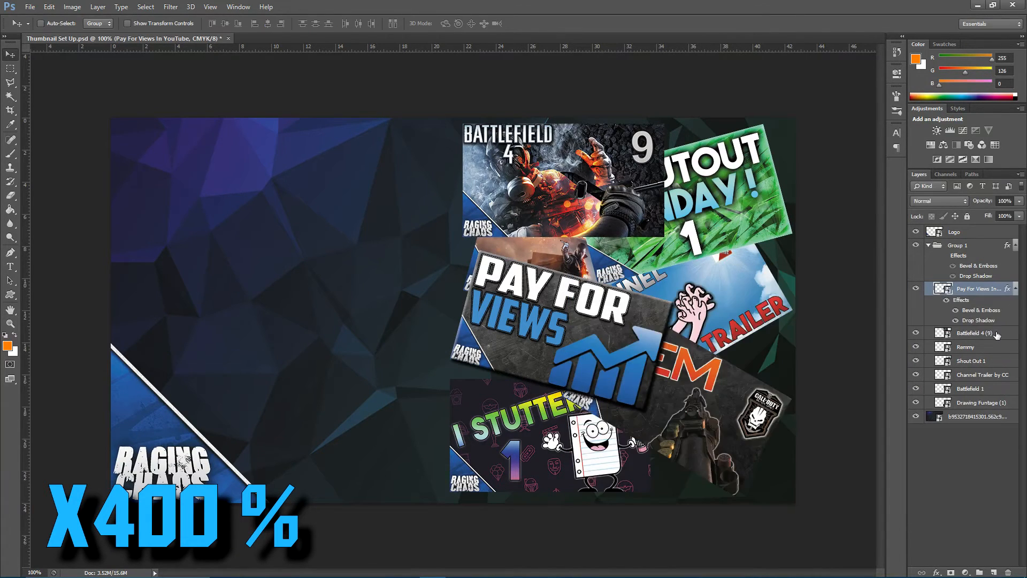
Apply Drop Shadow and Bevel & Emboss to the Battlefield 4 (9) layer
double_click(1006, 333)
click(581, 446)
click(581, 317)
click(875, 291)
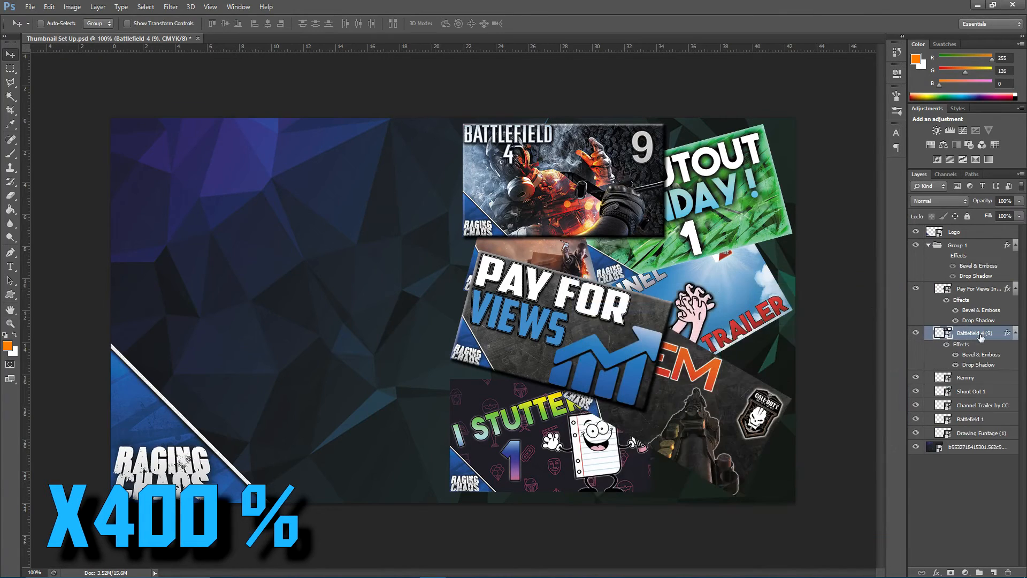
Apply Drop Shadow and Bevel & Emboss to the Remmy layer
double_click(1000, 378)
click(581, 447)
click(580, 317)
click(875, 290)
Apply Bevel & Emboss and Drop Shadow to the Shout Out 1 layer and collapse the effect lists of the group and its styled layers
click(998, 423)
double_click(998, 424)
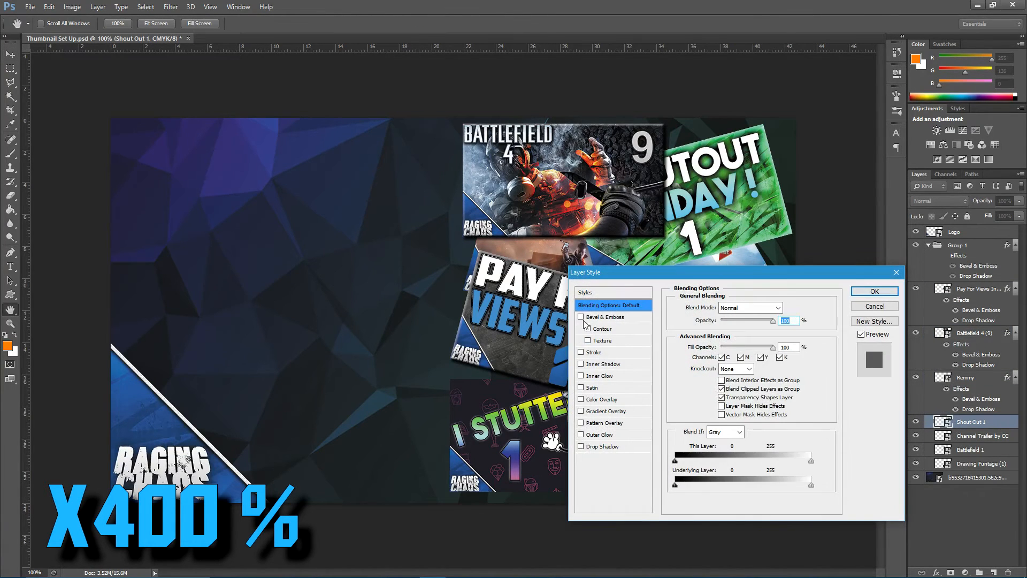
click(580, 317)
click(581, 446)
click(875, 291)
click(1015, 245)
click(1015, 258)
click(1015, 272)
click(1015, 285)
click(1015, 300)
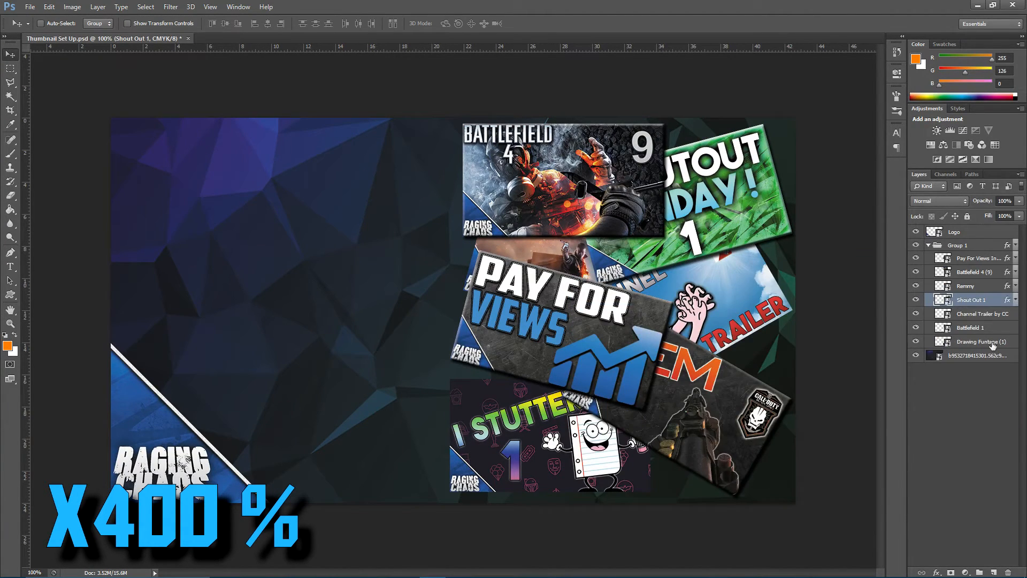
Apply Bevel & Emboss and Drop Shadow to the Channel Trailer layer and collapse its effect list
double_click(998, 314)
click(581, 317)
click(581, 446)
click(875, 291)
click(1015, 314)
Apply Bevel & Emboss and Drop Shadow to the Battlefield 1 layer
double_click(998, 327)
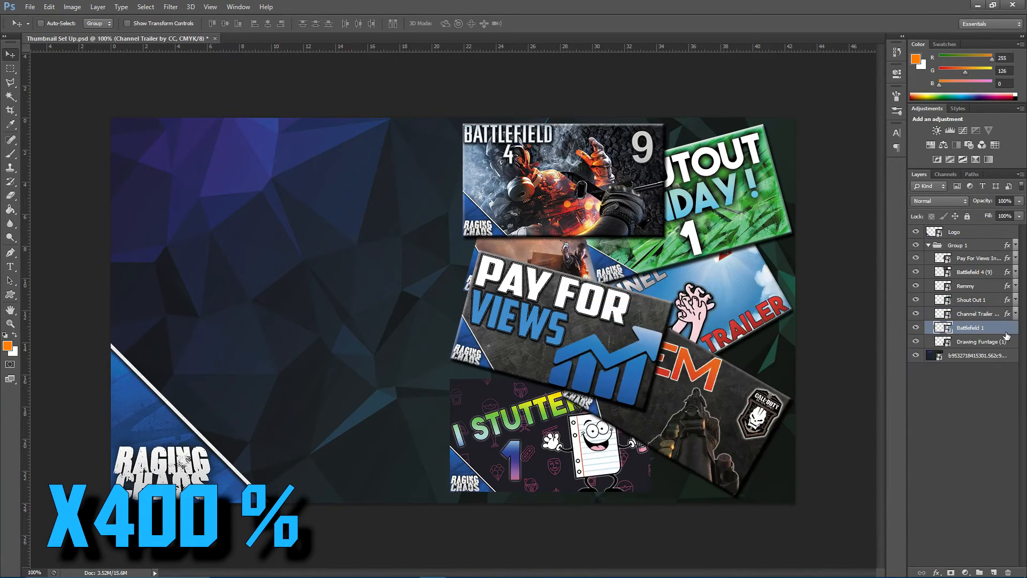
click(581, 316)
click(581, 446)
click(874, 291)
Apply Bevel & Emboss and Drop Shadow to the Drawing Funtage (1) layer and collapse its effect list
double_click(1009, 341)
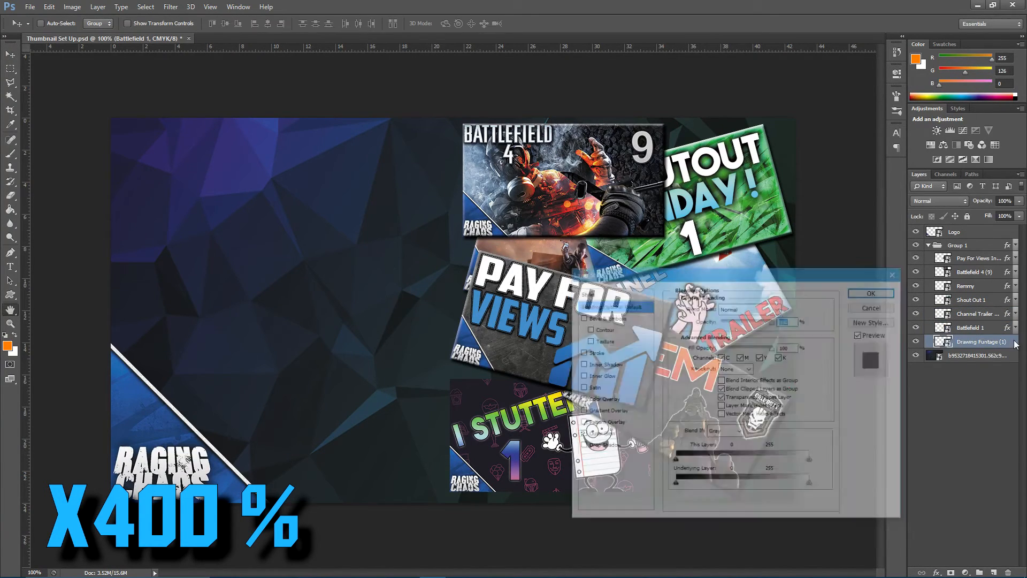
click(581, 317)
click(581, 446)
click(874, 291)
click(1015, 341)
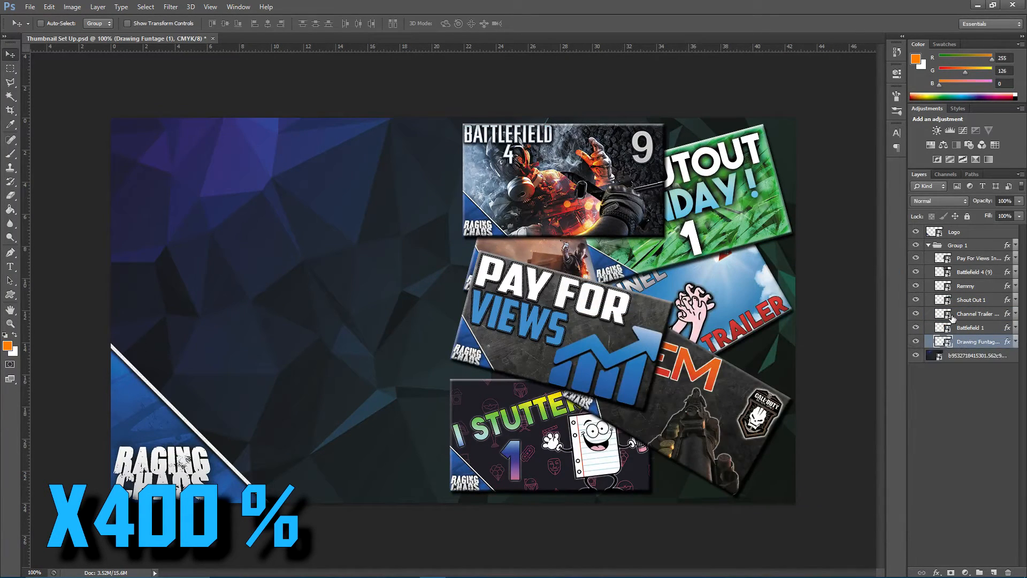
Move the Pay For Views thumbnail slightly down and left to uncover more of the Battlefield 1 thumbnail
click(976, 258)
drag(604, 341, 596, 366)
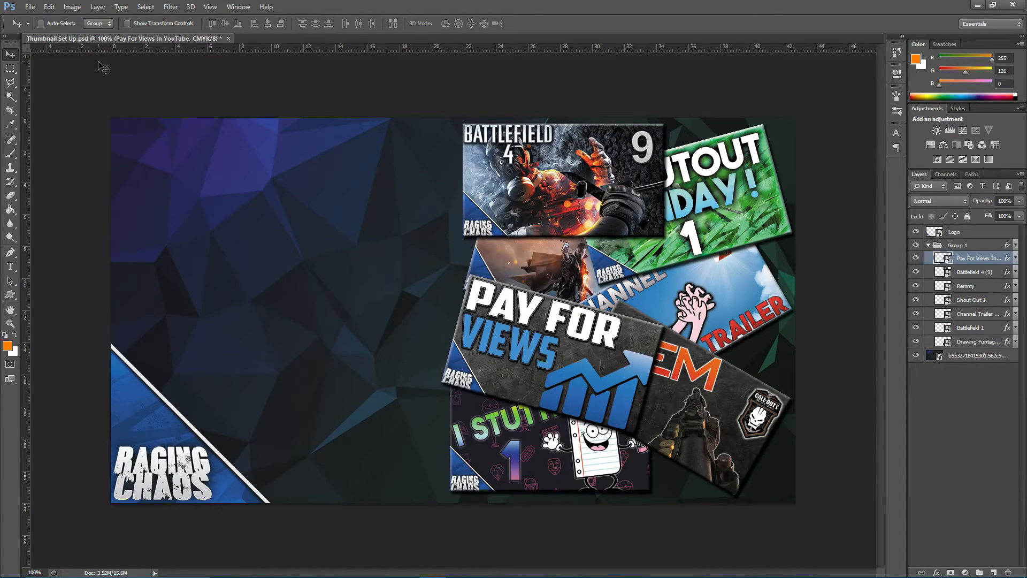
Add the text "MAKE" in the empty upper-left area of the canvas
click(13, 266)
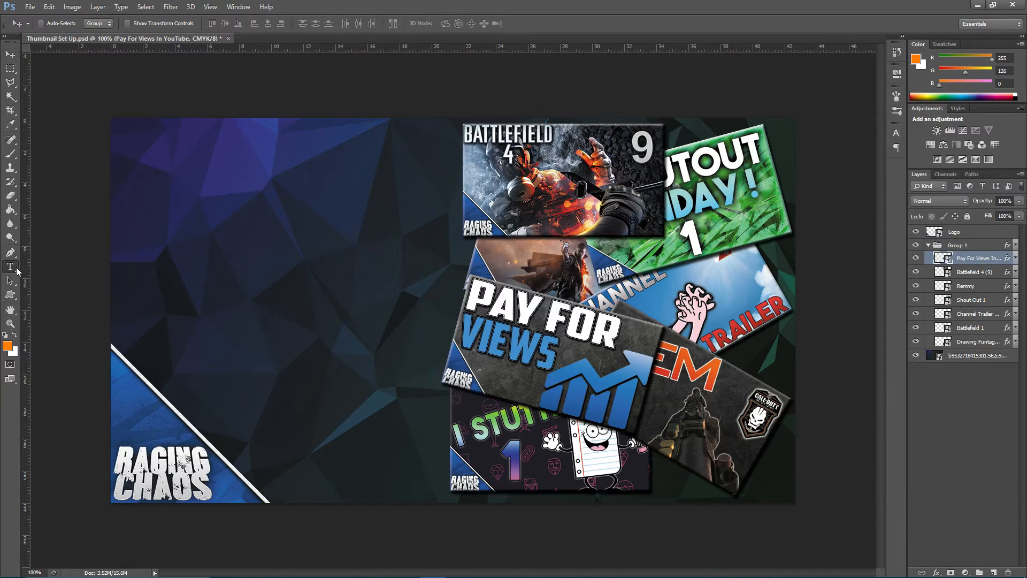
click(203, 208)
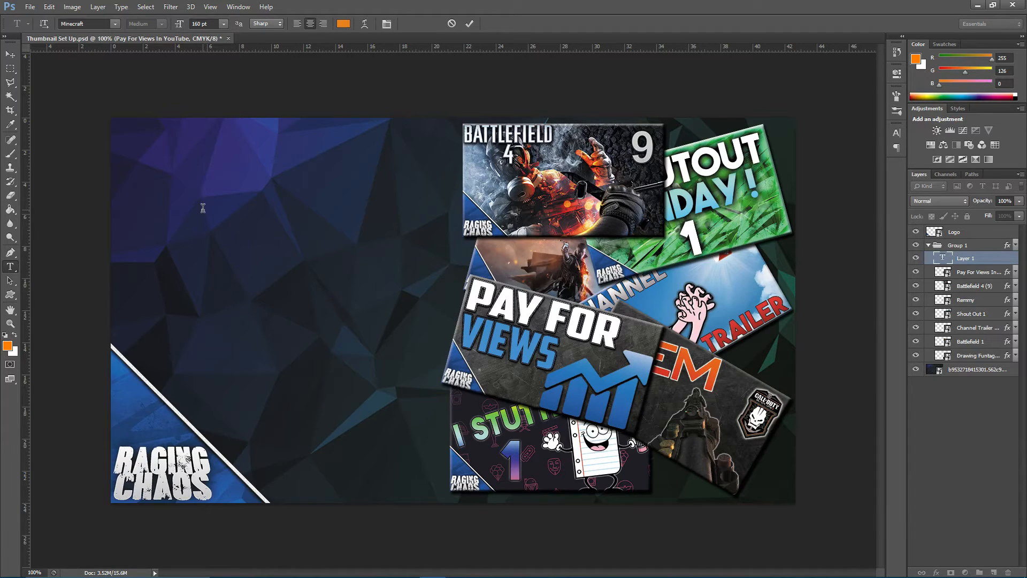
text(MAKE)
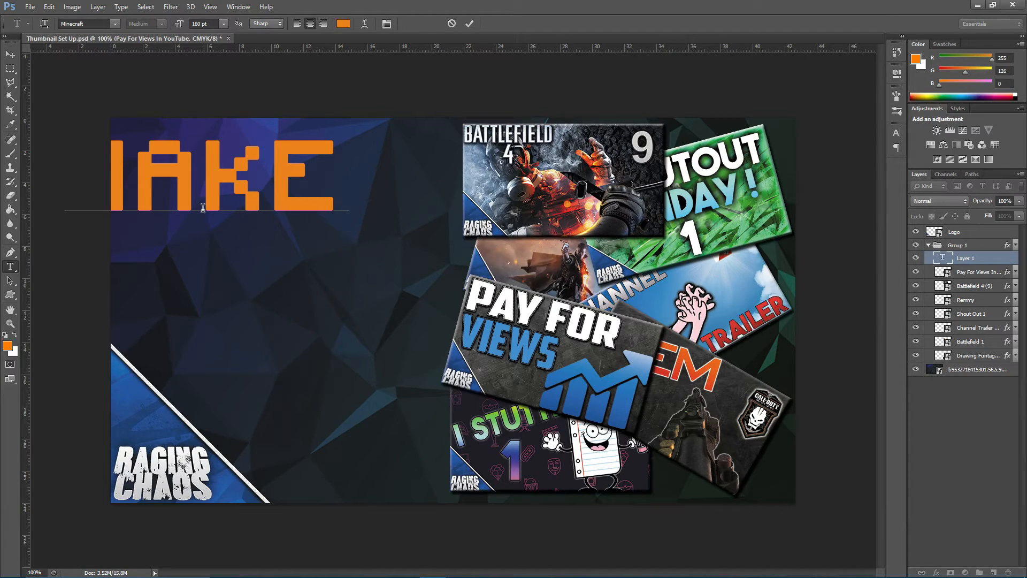
Set the MAKE text's font to Aldo the Apache and move the text fully onto the canvas, left of the Battlefield 4 thumbnail
drag(348, 195, 69, 184)
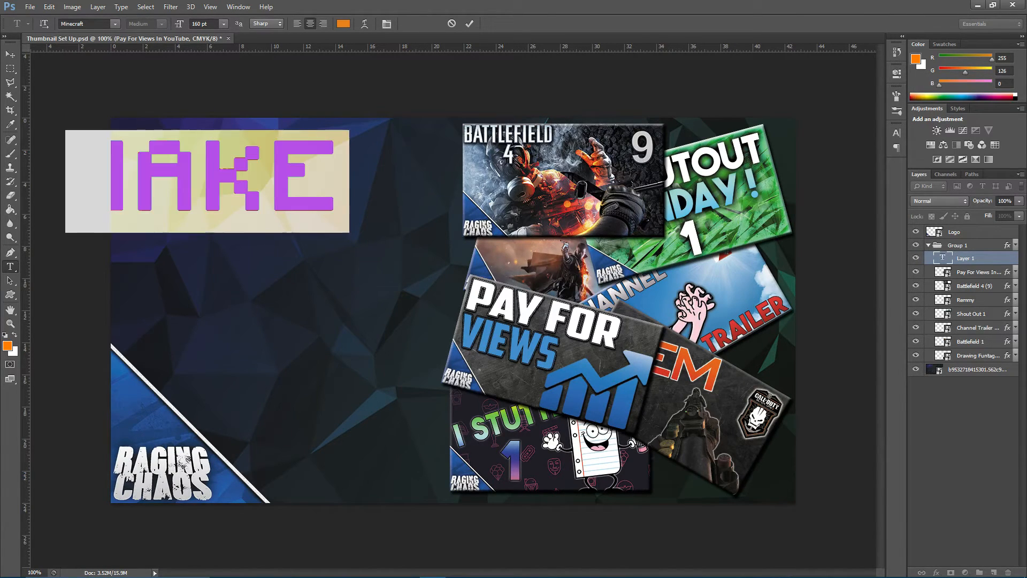
click(114, 23)
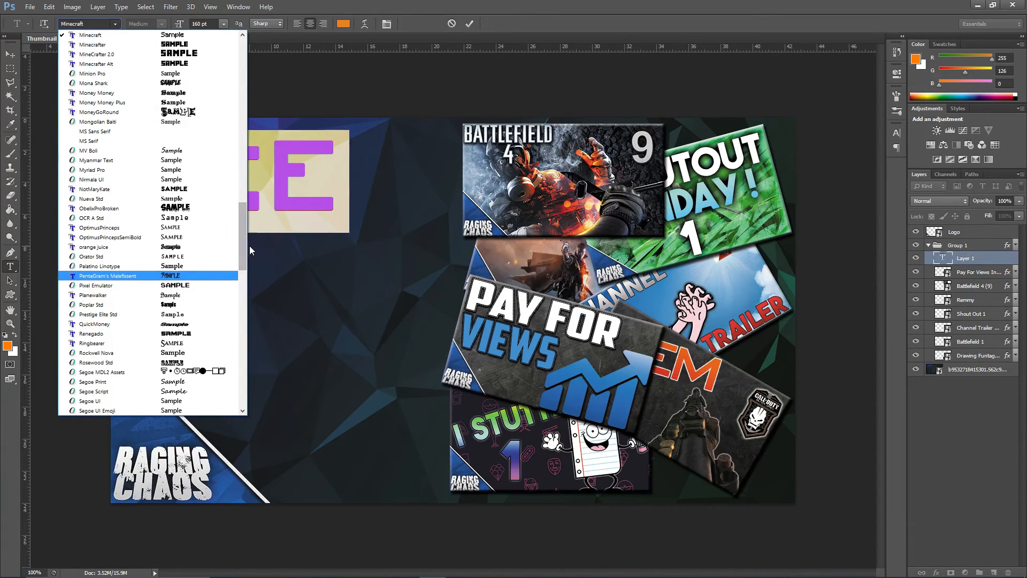
drag(243, 243, 239, 77)
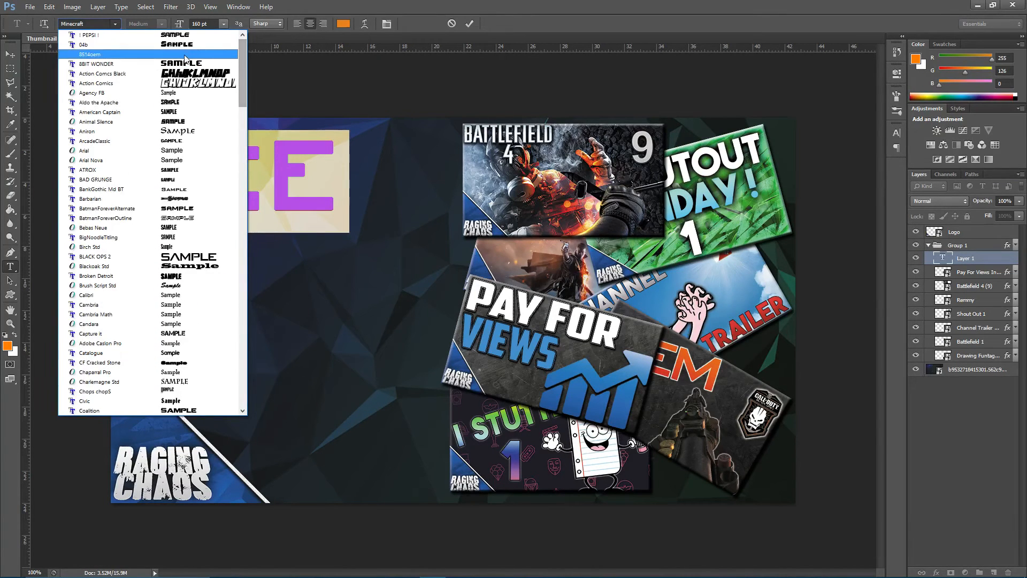
click(191, 100)
click(5, 55)
drag(208, 194, 249, 220)
Start placing a file and browse to the Old New Stuff folder inside Image Work's New GFX folder, shown with thumbnail previews
click(31, 7)
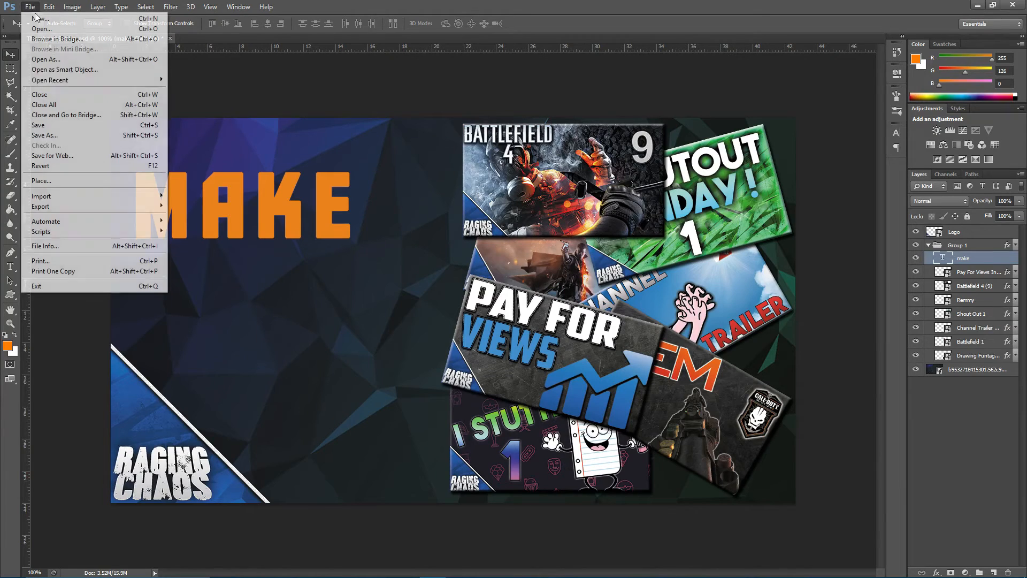
click(99, 181)
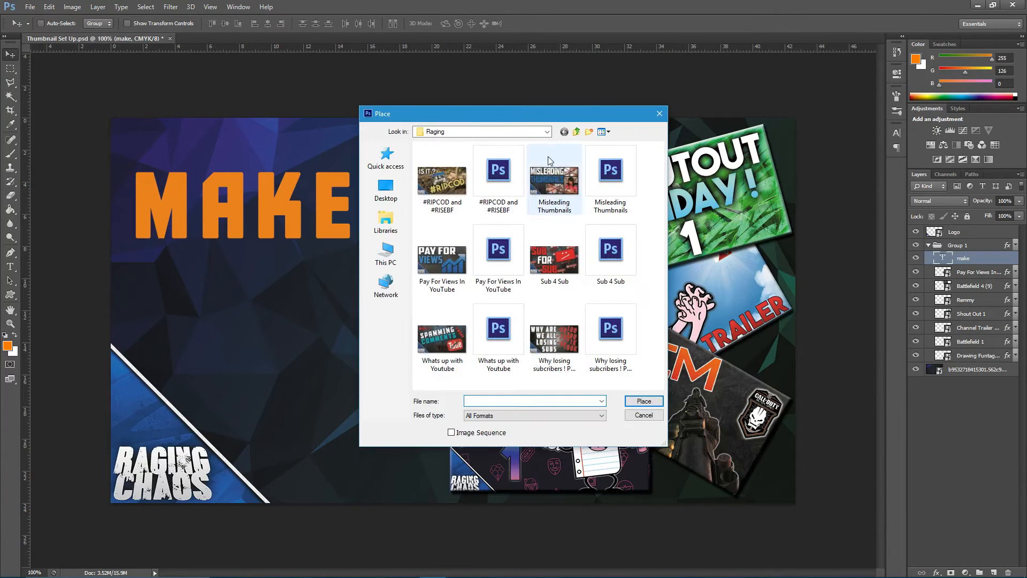
click(576, 131)
click(576, 131)
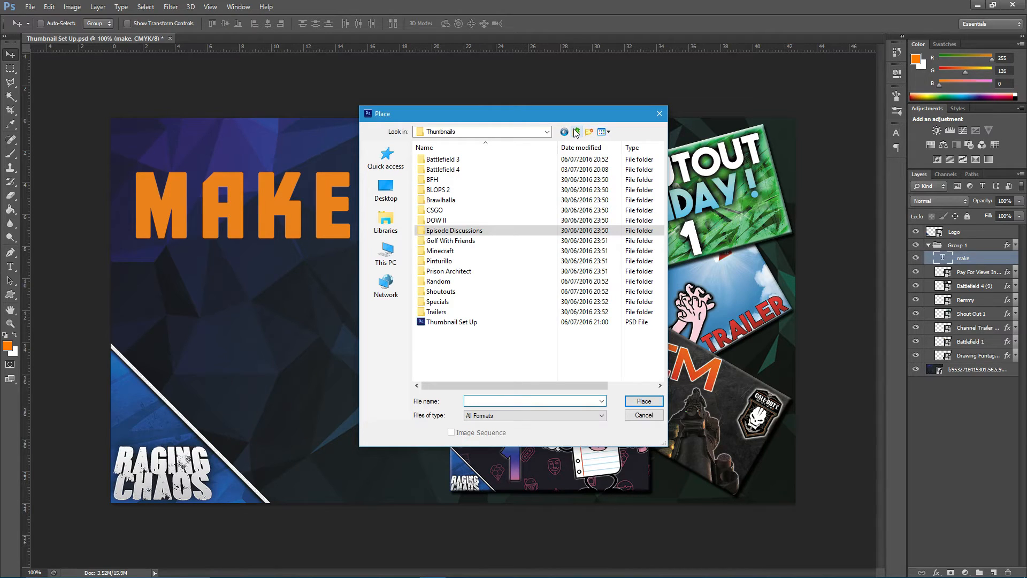
click(576, 131)
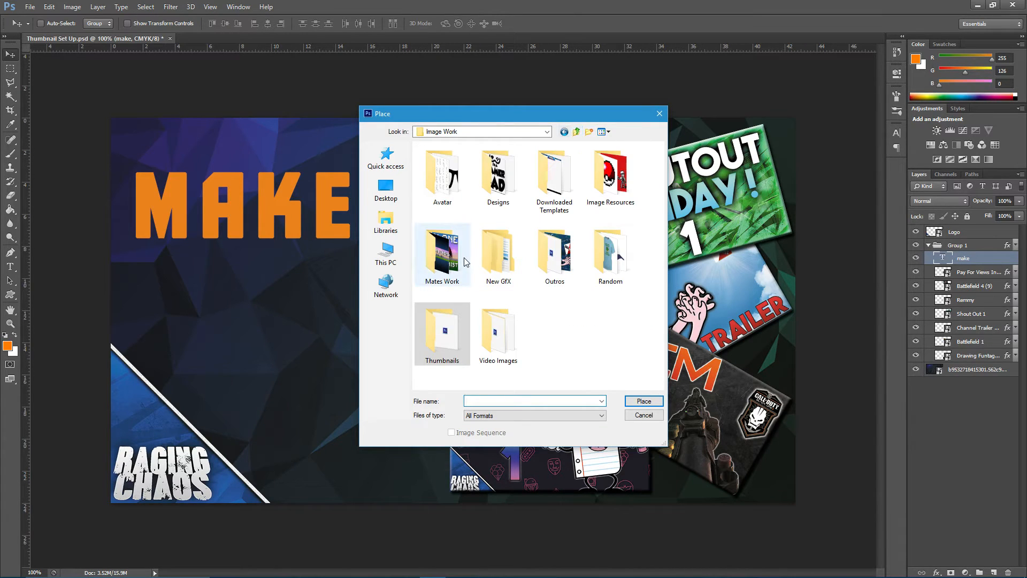
click(510, 267)
double_click(509, 267)
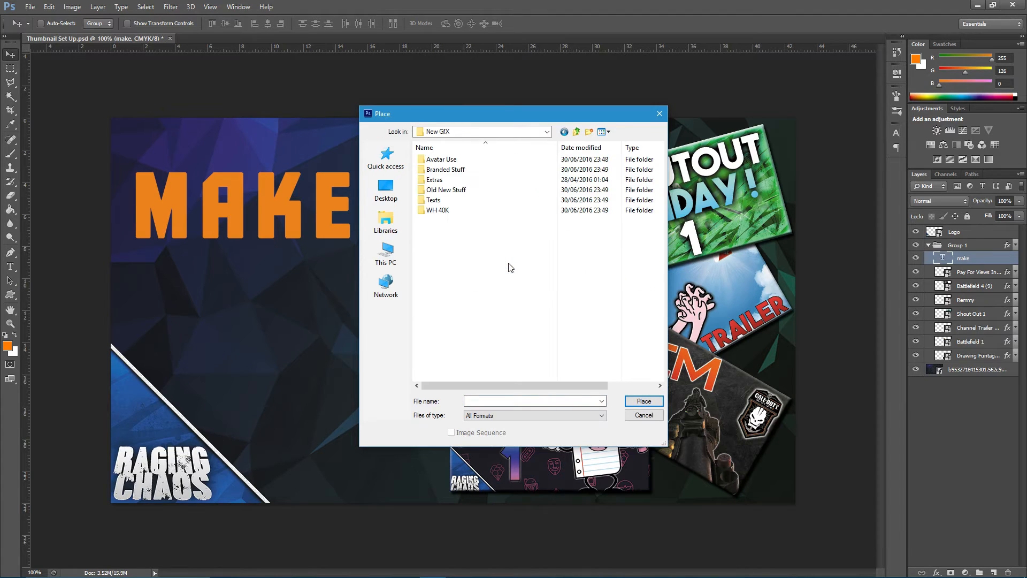
click(604, 132)
click(620, 158)
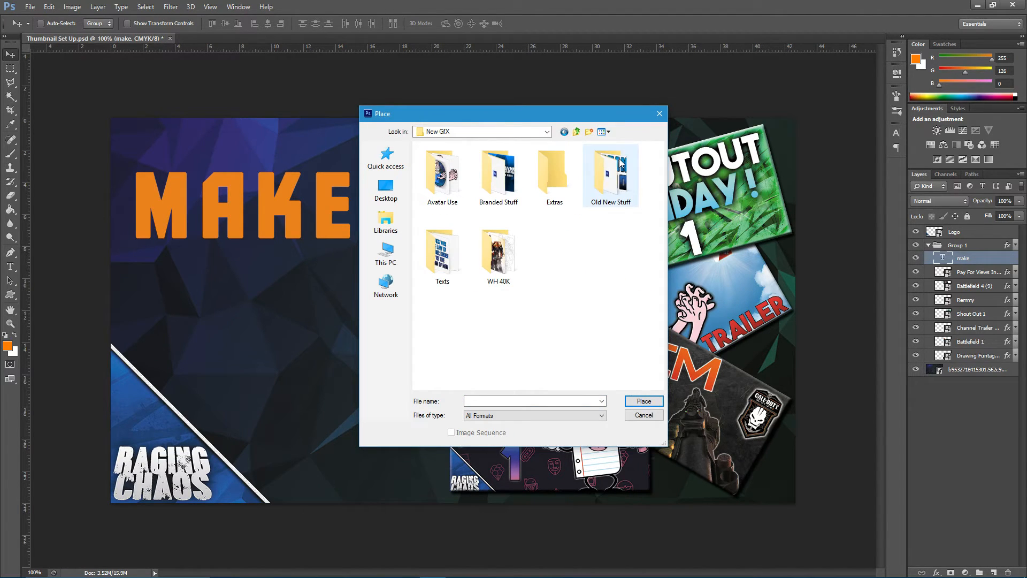
double_click(610, 176)
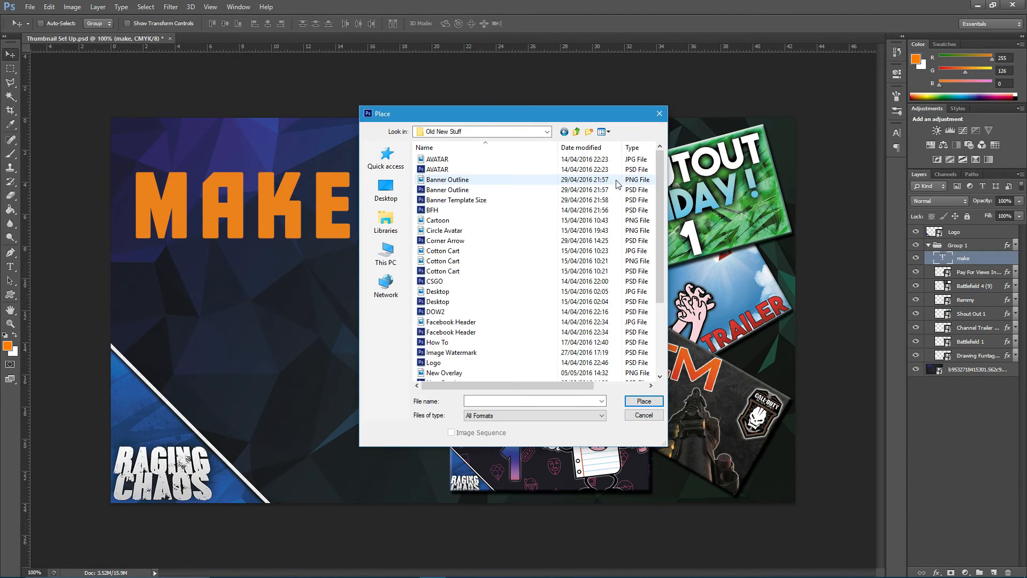
click(603, 133)
click(620, 158)
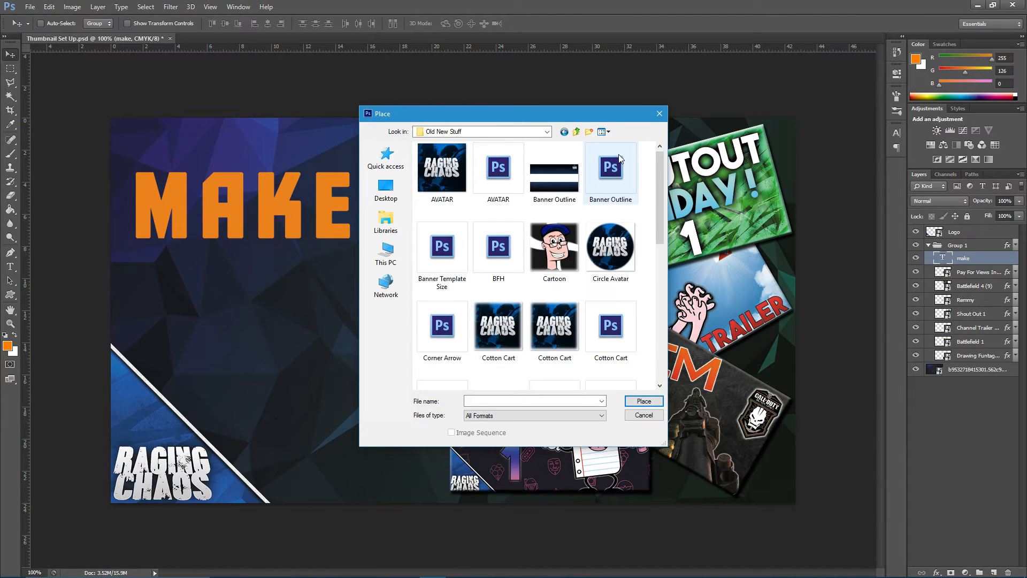
Place the How To Photoshop file and position it in the canvas's upper-left area, just above the MAKE text
scroll(565, 191, down, 3)
scroll(509, 230, up, 3)
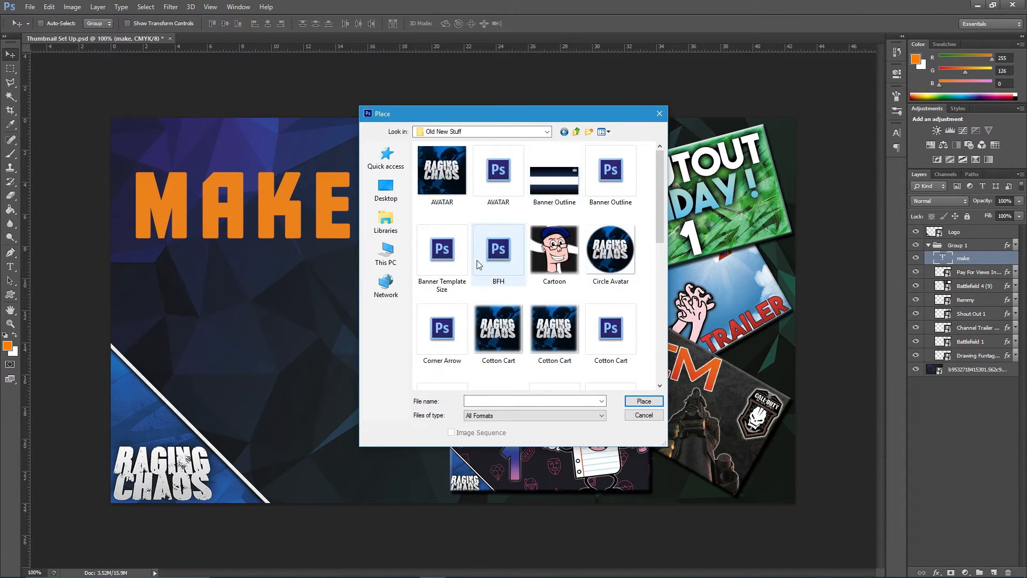
scroll(453, 275, down, 2)
scroll(557, 268, down, 2)
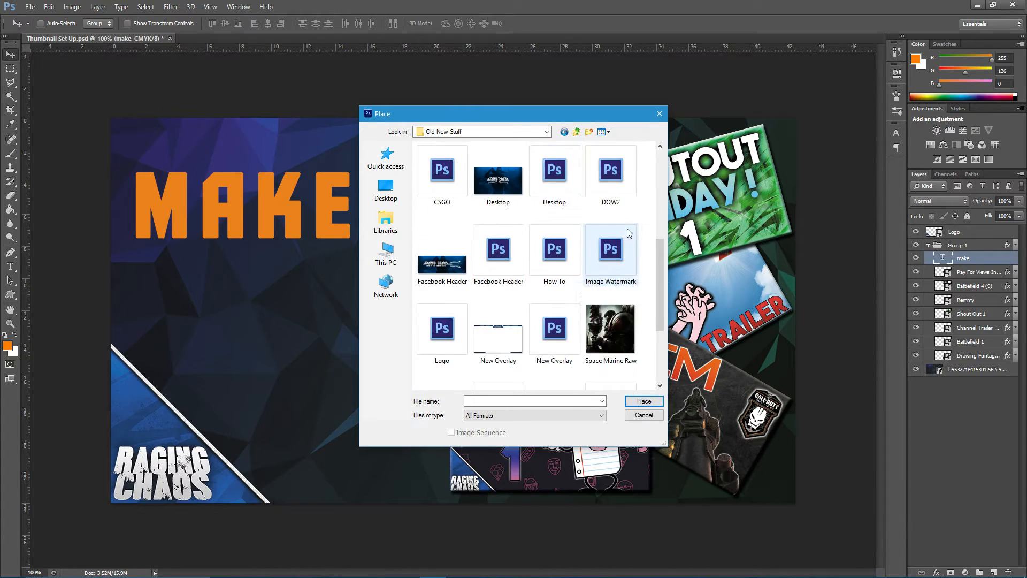
double_click(574, 254)
drag(449, 321, 191, 171)
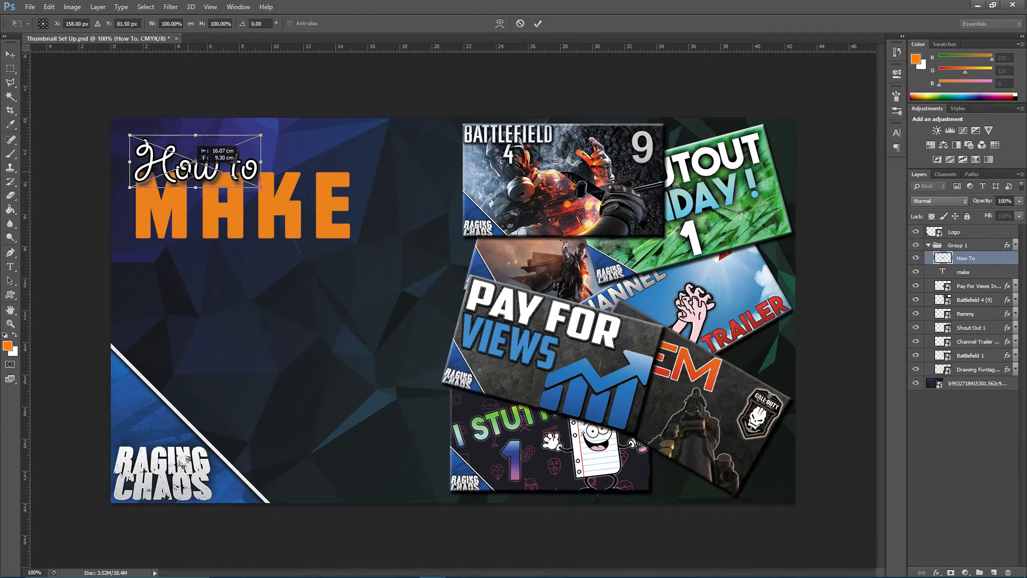
click(11, 54)
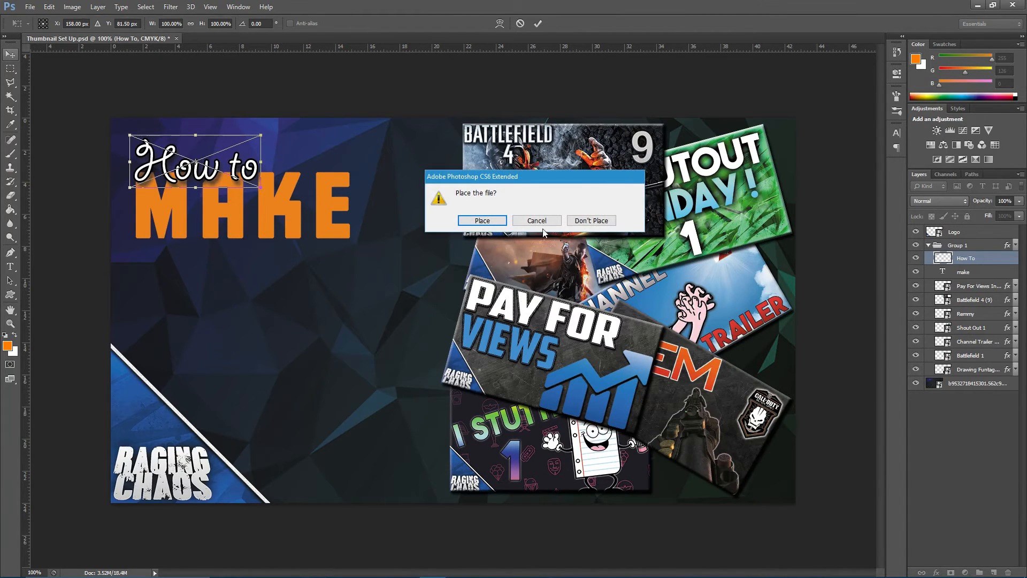
click(473, 221)
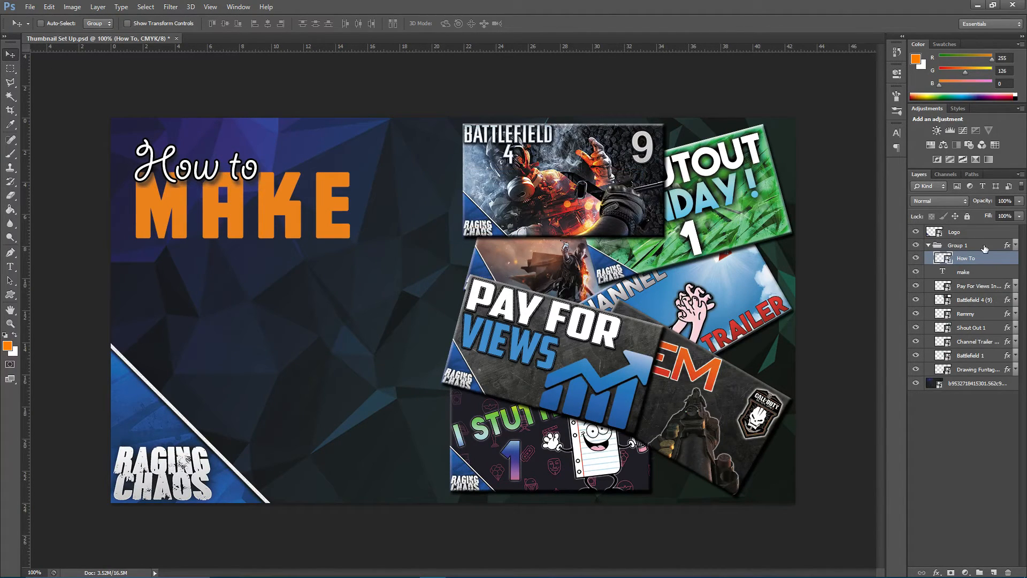
Reorder How To above Logo and make below Logo, both outside Group 1, and shift the MAKE text down clear of How to
drag(993, 261, 990, 229)
drag(982, 272, 932, 260)
click(929, 273)
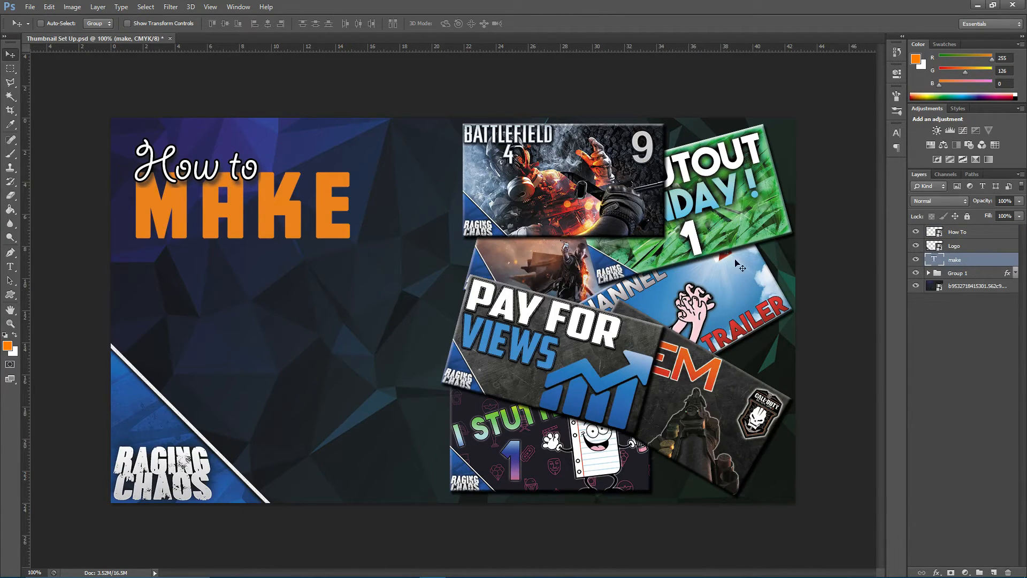
drag(229, 207, 236, 232)
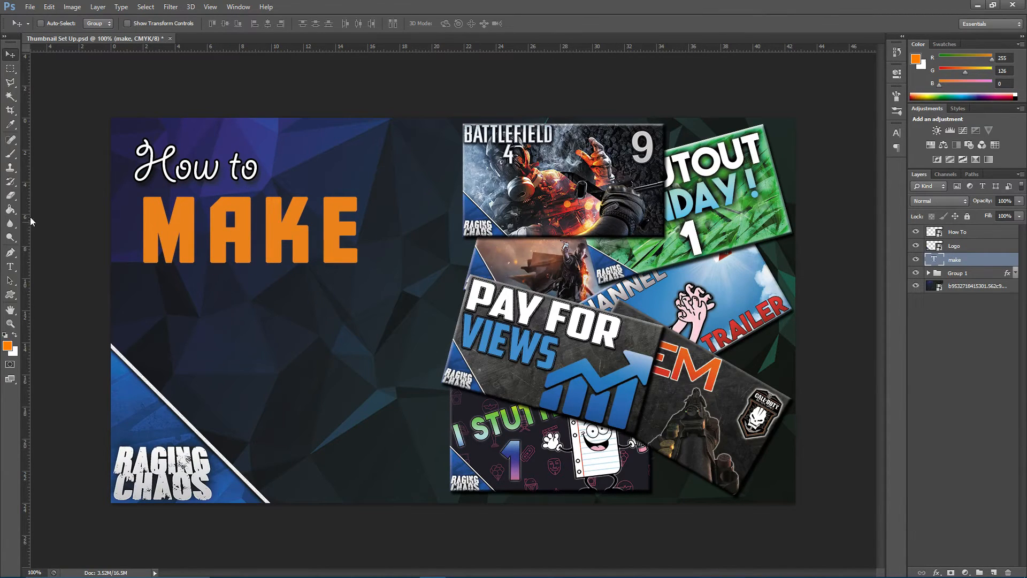
Add the text "THUMB" below MAKE and line up its left edge with the MAKE text
click(10, 266)
click(245, 346)
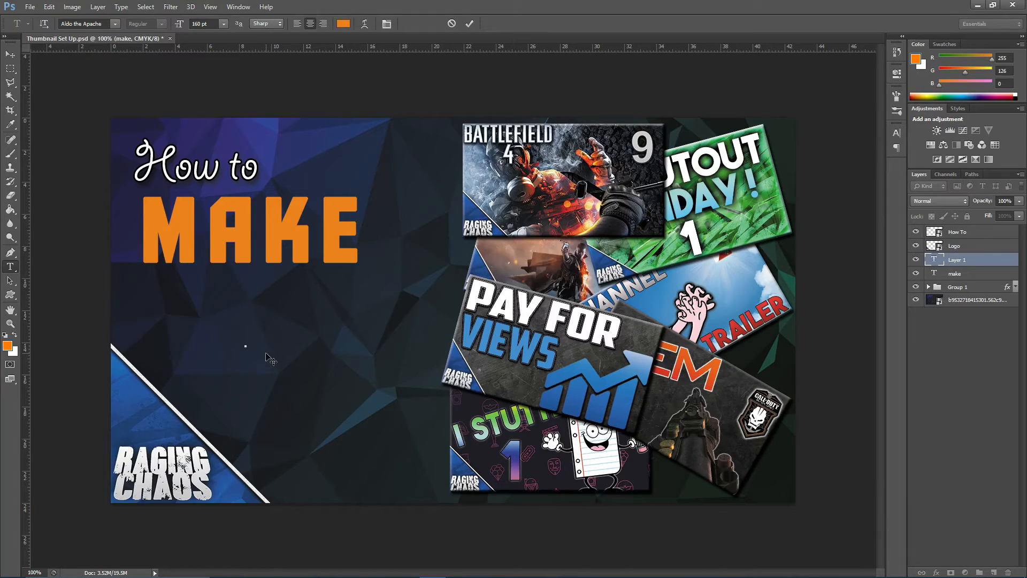
text(THUMB)
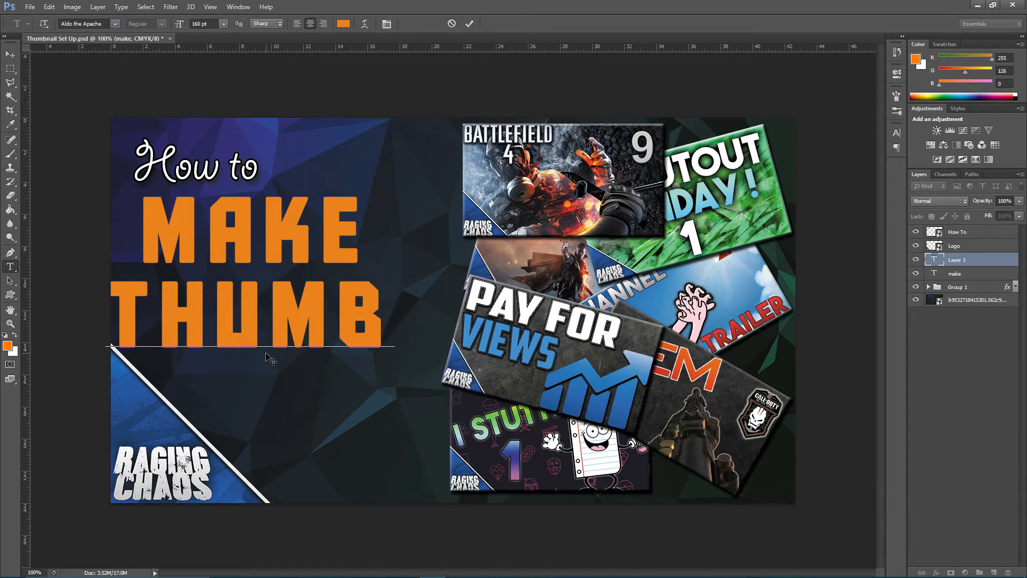
click(10, 54)
drag(277, 324, 309, 320)
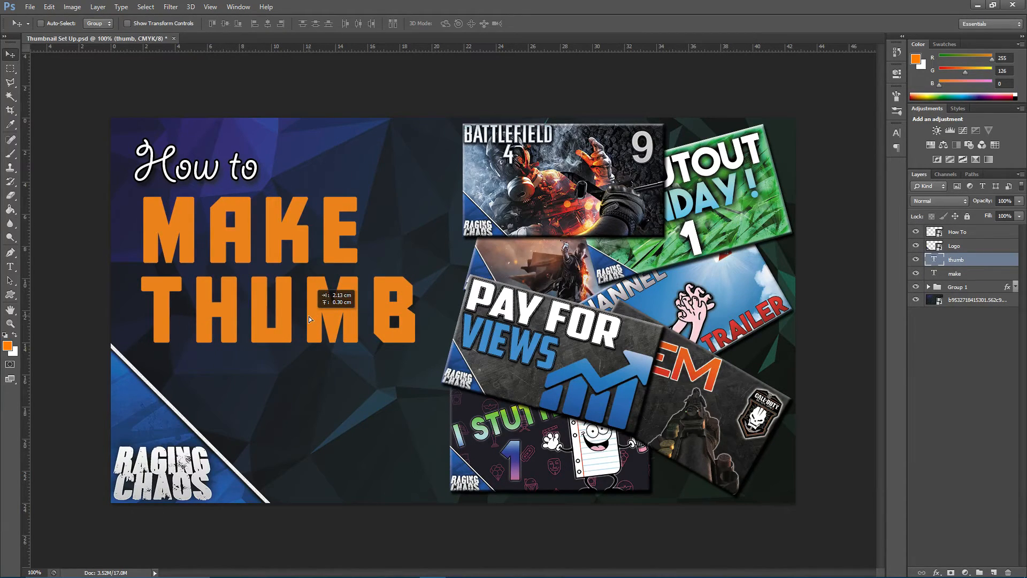
Add the text "NAILS" below THUMB and line up its right edge with the THUMB text
click(10, 266)
click(247, 402)
text(NAILS)
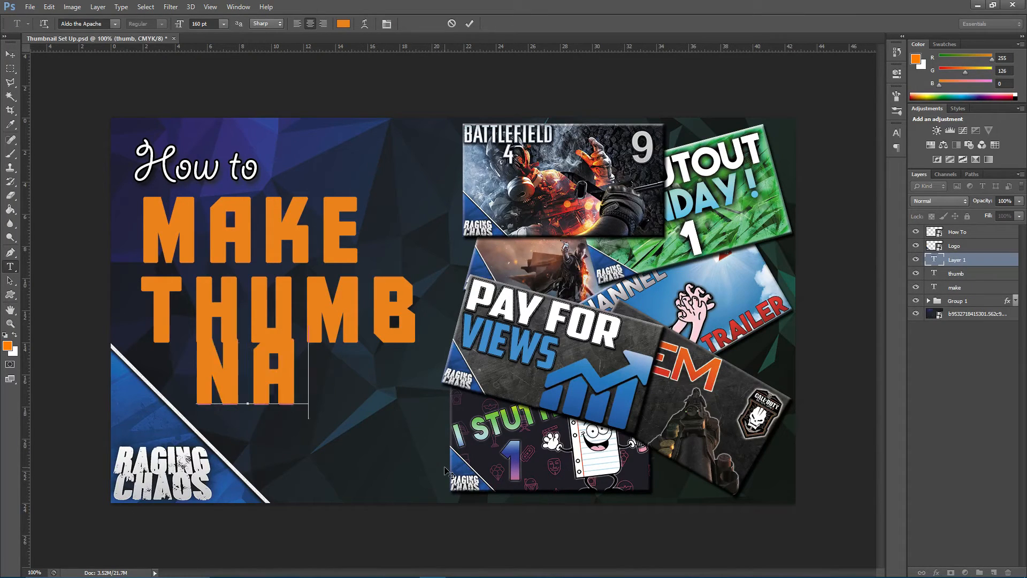
key(BackSpace)
key(BackSpace)
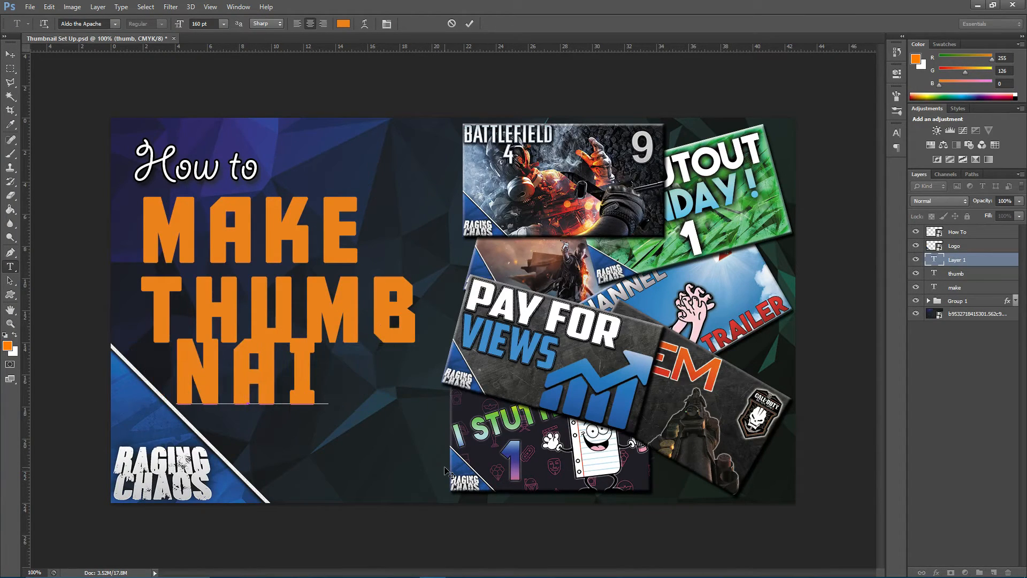
text(LS)
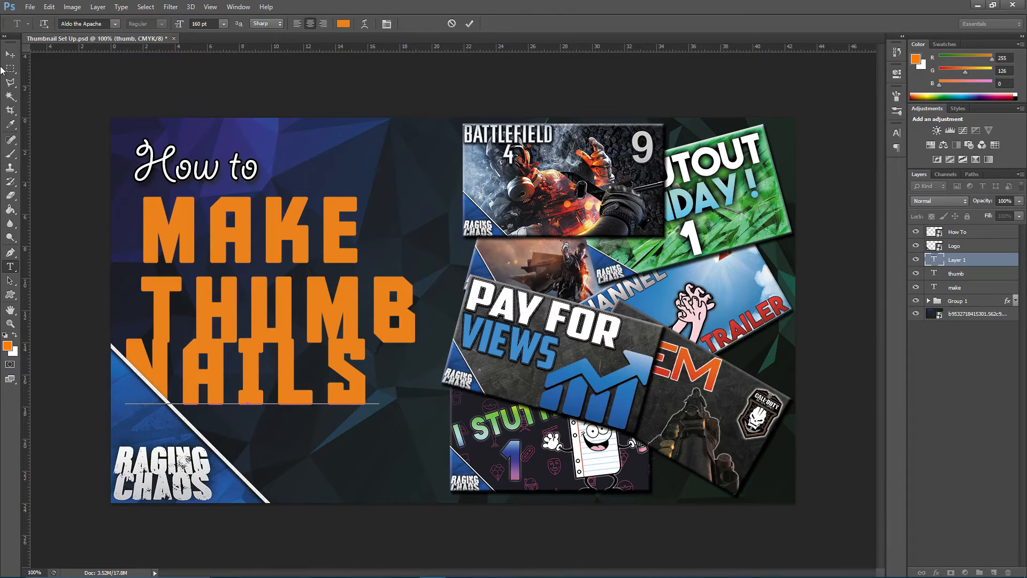
click(10, 54)
drag(309, 390, 358, 404)
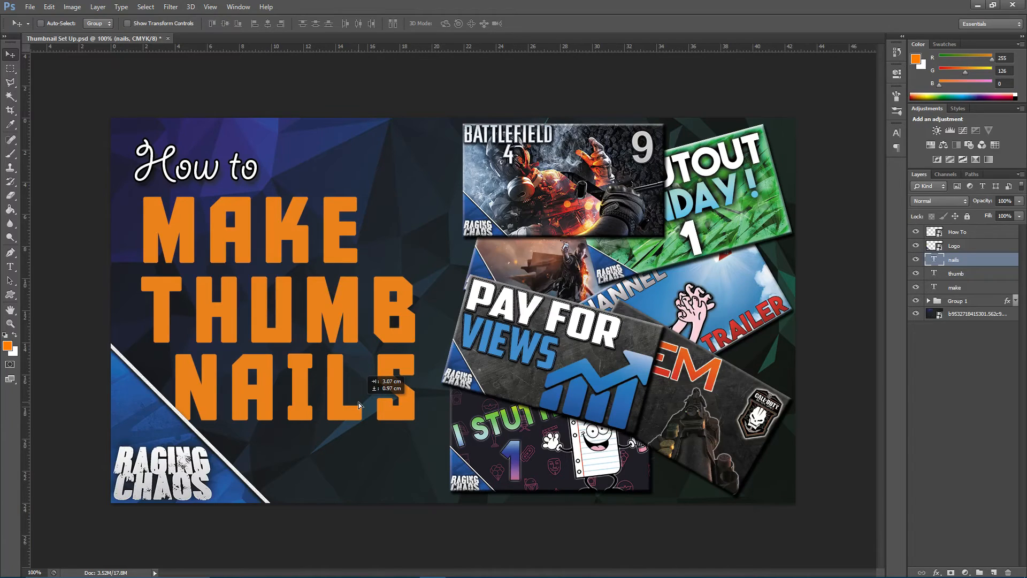
drag(359, 402, 358, 402)
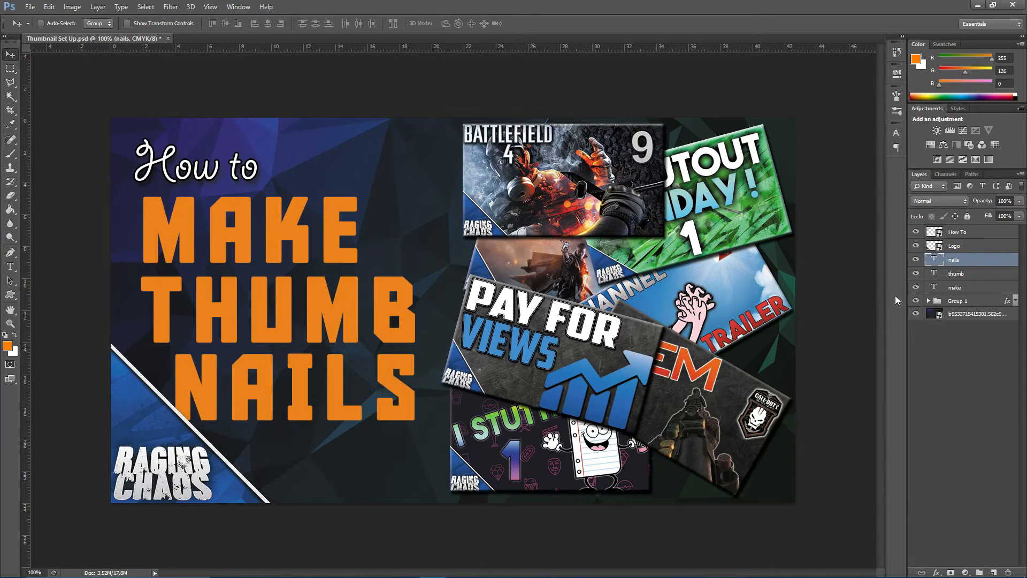
Move How to slightly up and left, and shift MAKE right so its right edge lines up with THUMB
click(983, 232)
drag(219, 172, 208, 163)
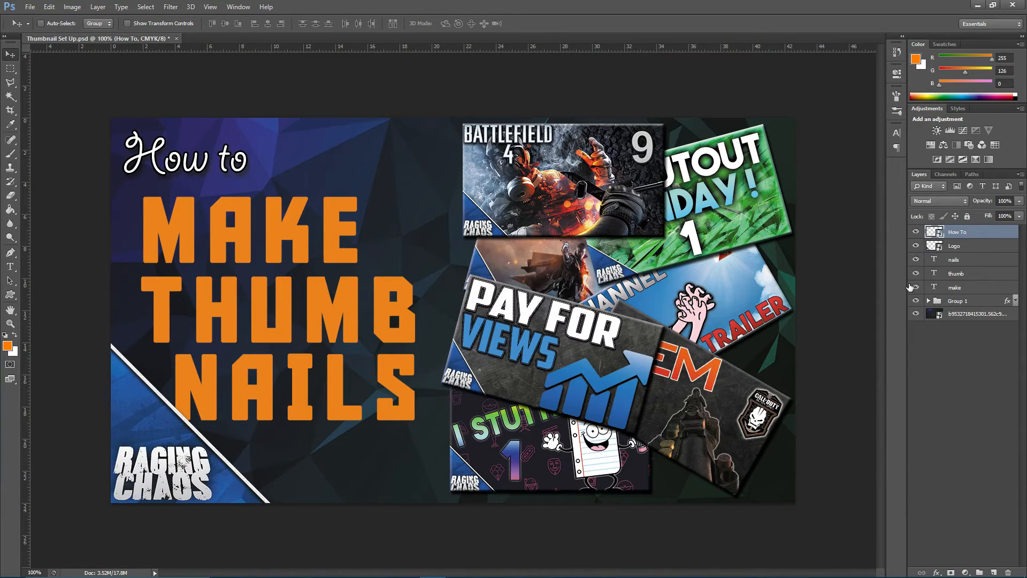
click(965, 289)
drag(302, 220, 359, 212)
Raise the THUMB text closer to MAKE and move the NAILS text slightly up and right
click(963, 274)
drag(374, 304, 373, 289)
click(981, 260)
drag(381, 387, 402, 380)
Rotate the NAILS text 15° clockwise and set it lower, beside the diagonal logo corner
key(ctrl+t)
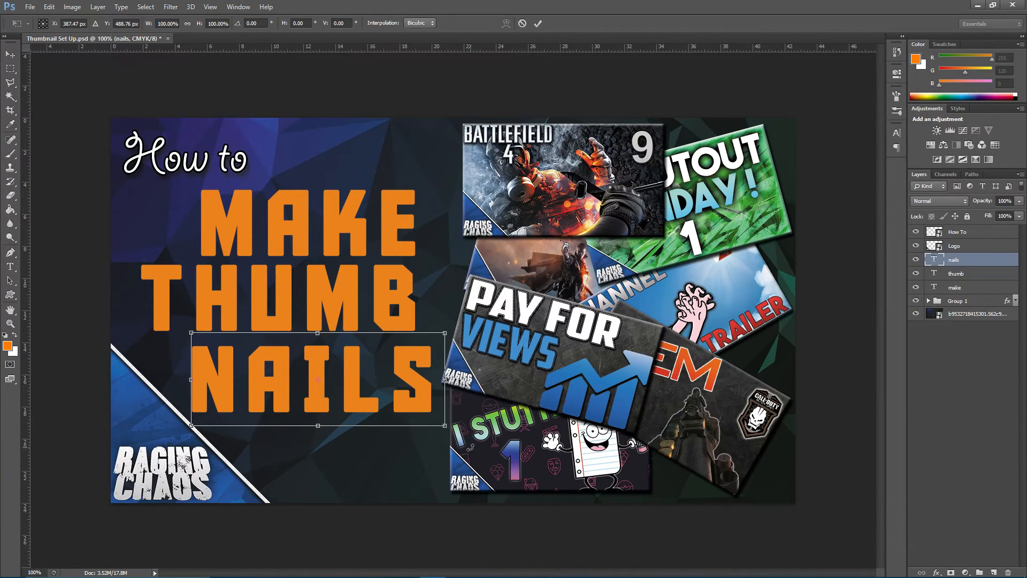
drag(444, 379, 392, 446)
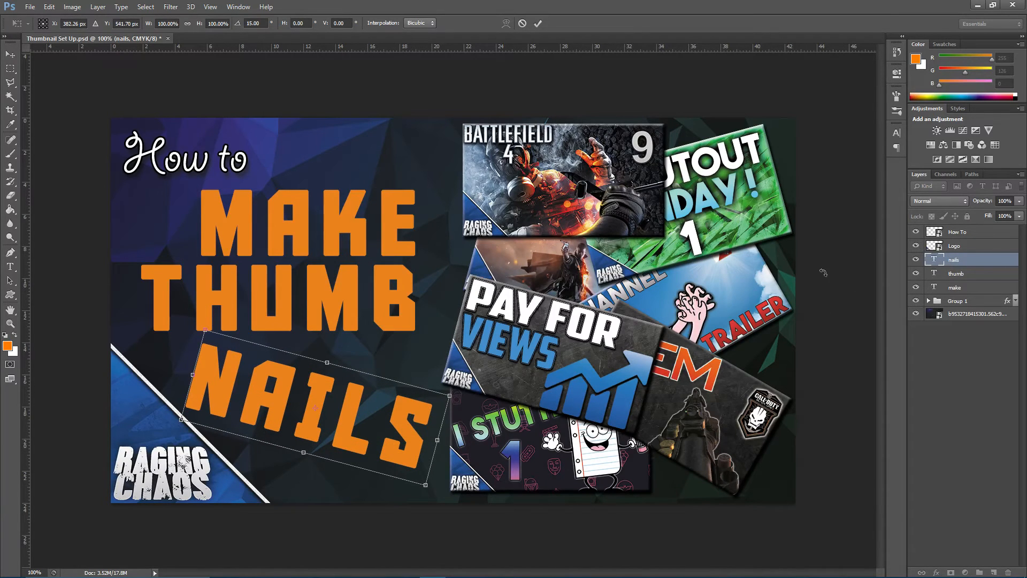
click(10, 54)
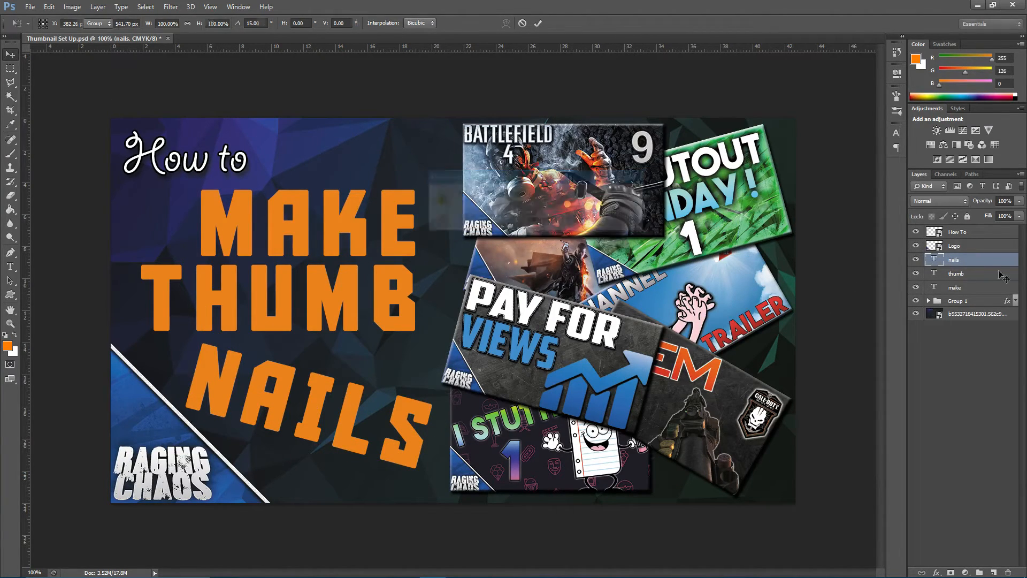
click(470, 220)
Rotate the THUMB text 15° clockwise and position it parallel to and just above NAILS
click(1005, 275)
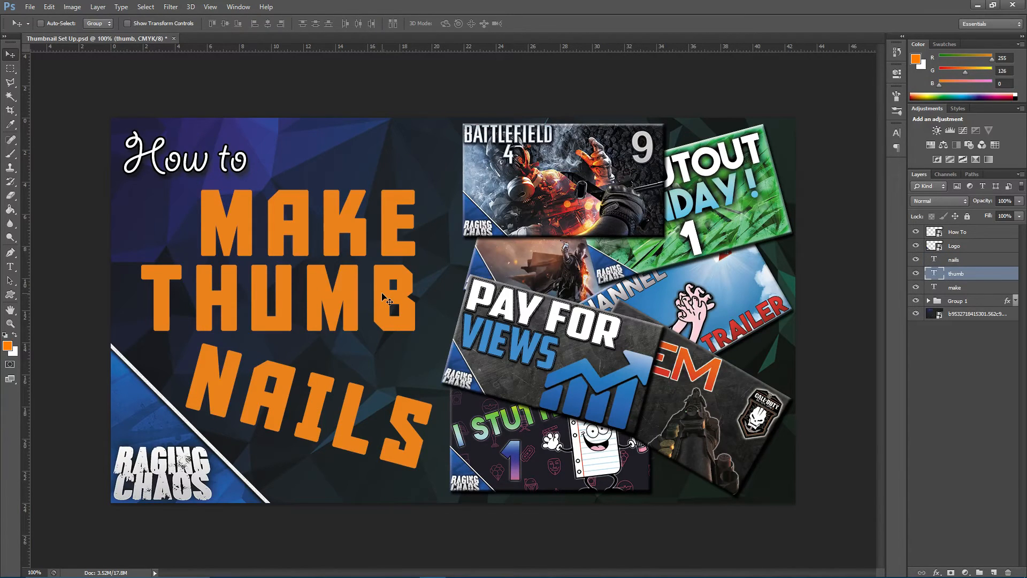
key(ctrl+t)
drag(439, 347, 403, 358)
click(10, 54)
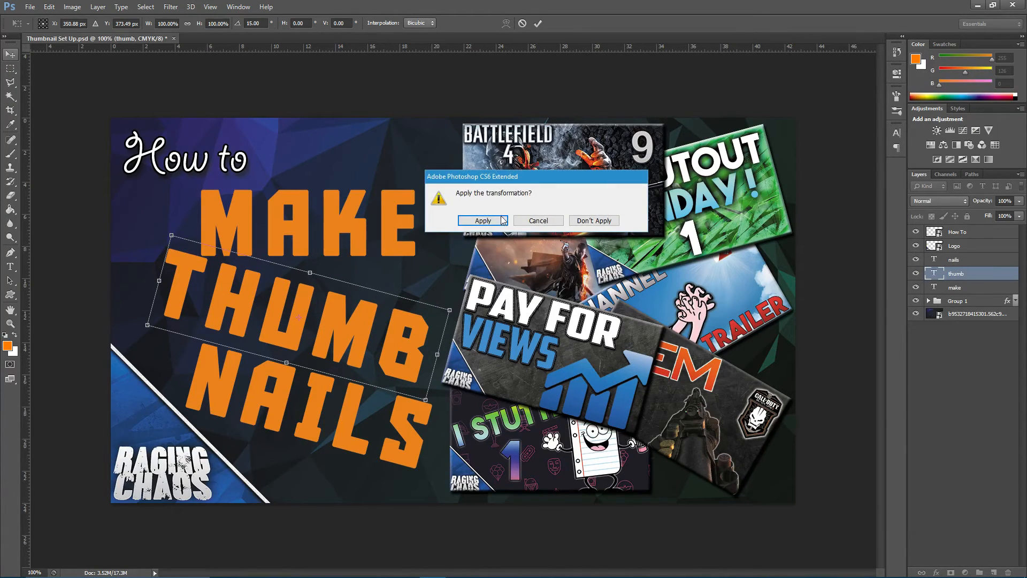
click(503, 219)
Rotate the MAKE text 15° clockwise and position it parallel to and just above THUMB
click(980, 289)
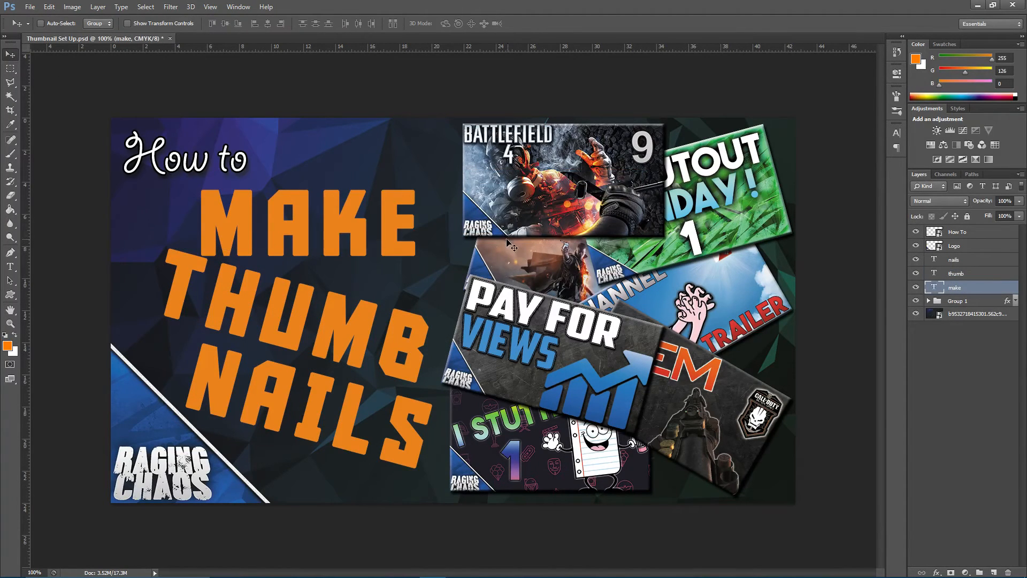
key(ctrl+t)
drag(448, 256, 412, 284)
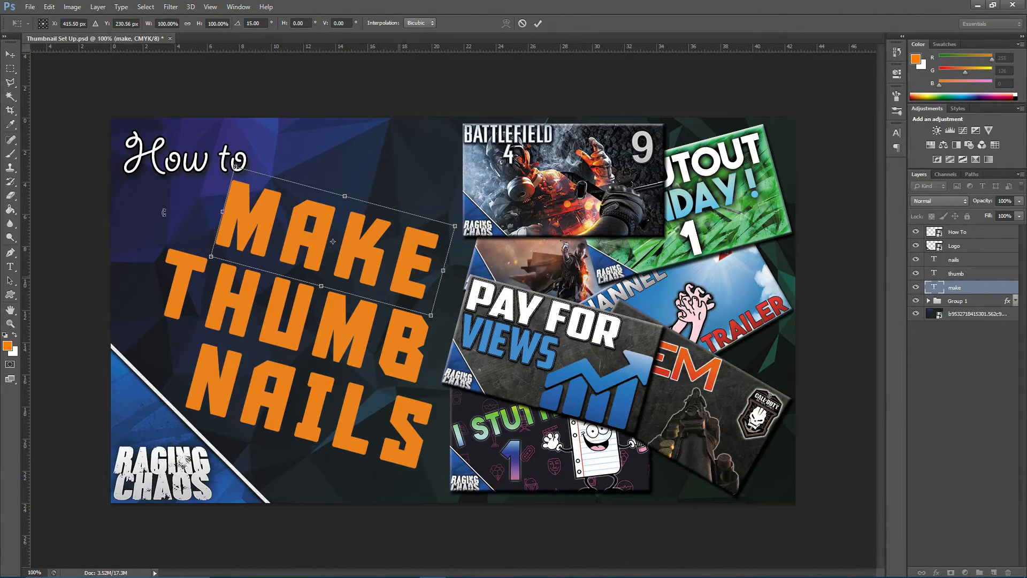
click(10, 54)
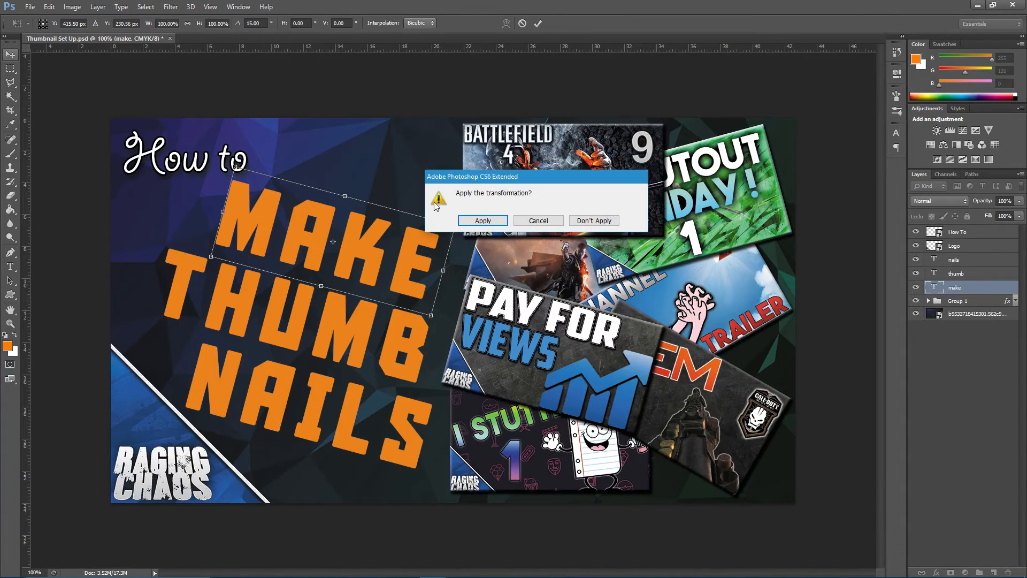
click(477, 223)
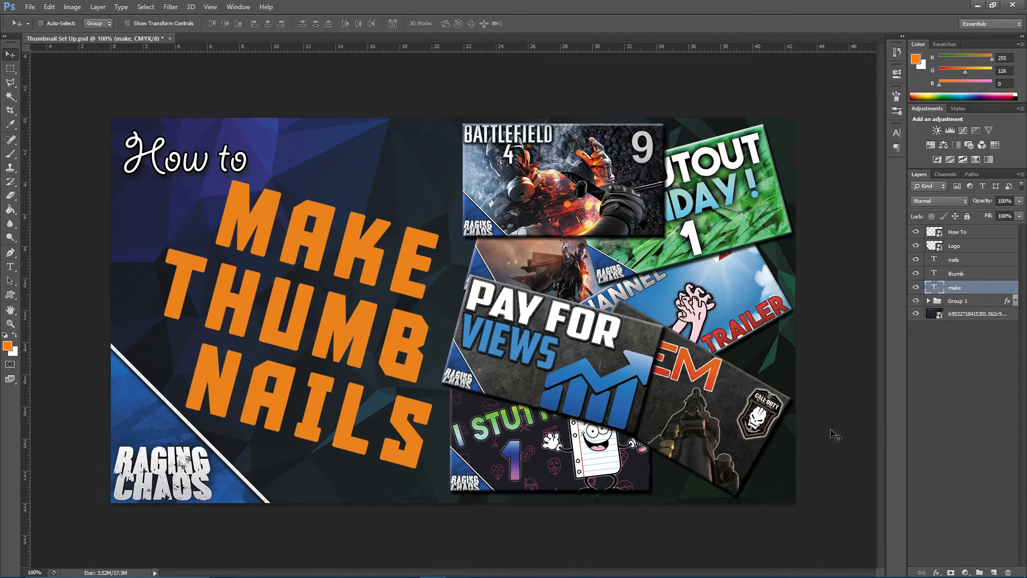
Create a layer group below the Logo layer and move the nails, thumb and make text layers into it
click(979, 427)
click(979, 571)
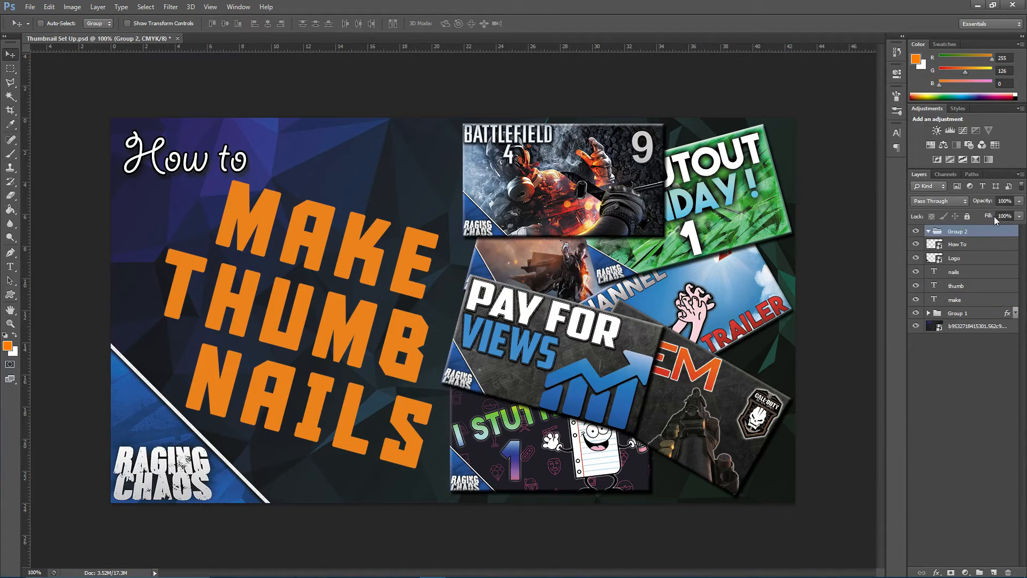
drag(974, 236, 974, 266)
click(974, 273)
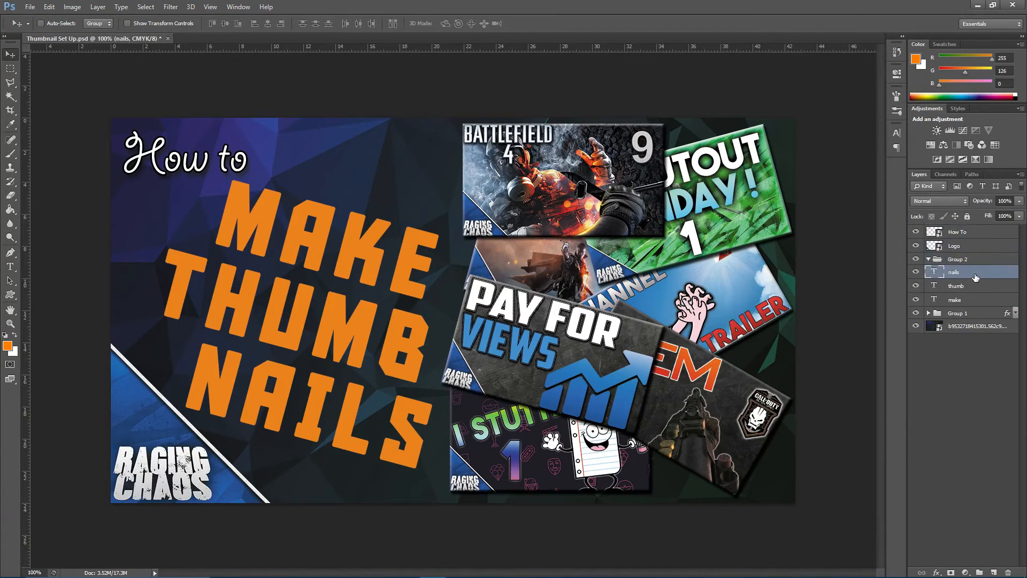
shift+click(978, 298)
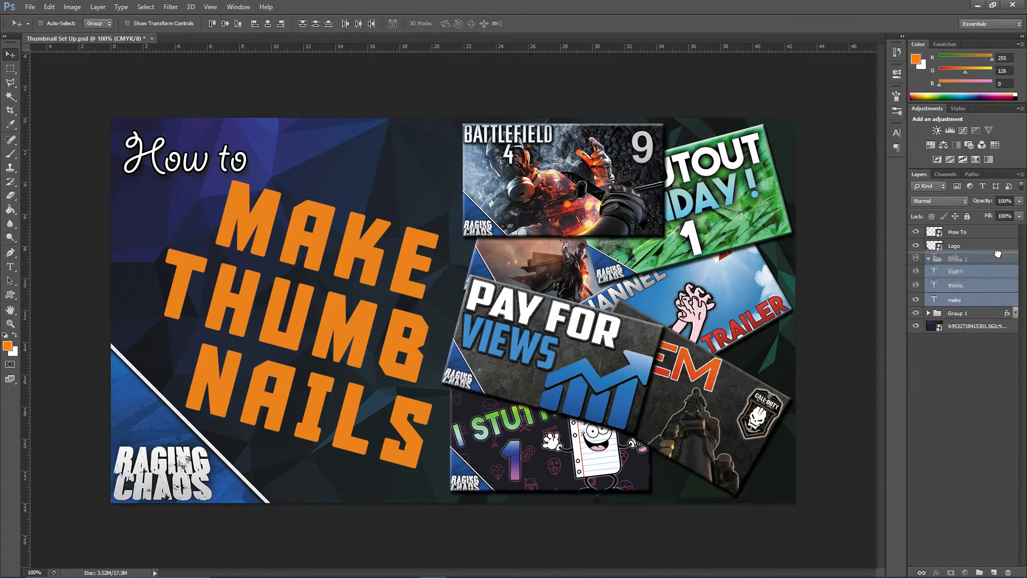
click(999, 261)
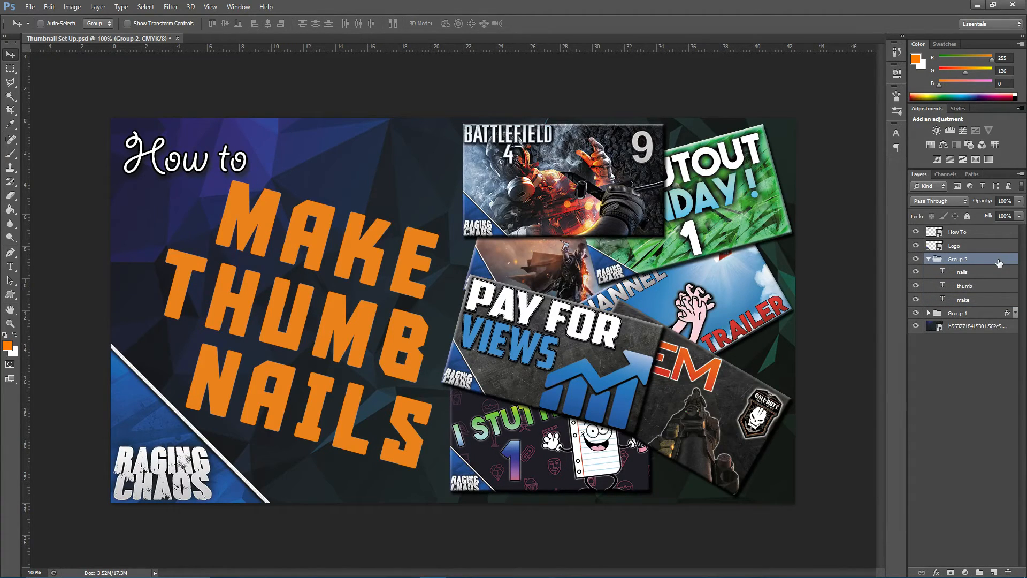
Add a black 4 px outside stroke to the group holding the MAKE THUMB NAILS text
click(992, 234)
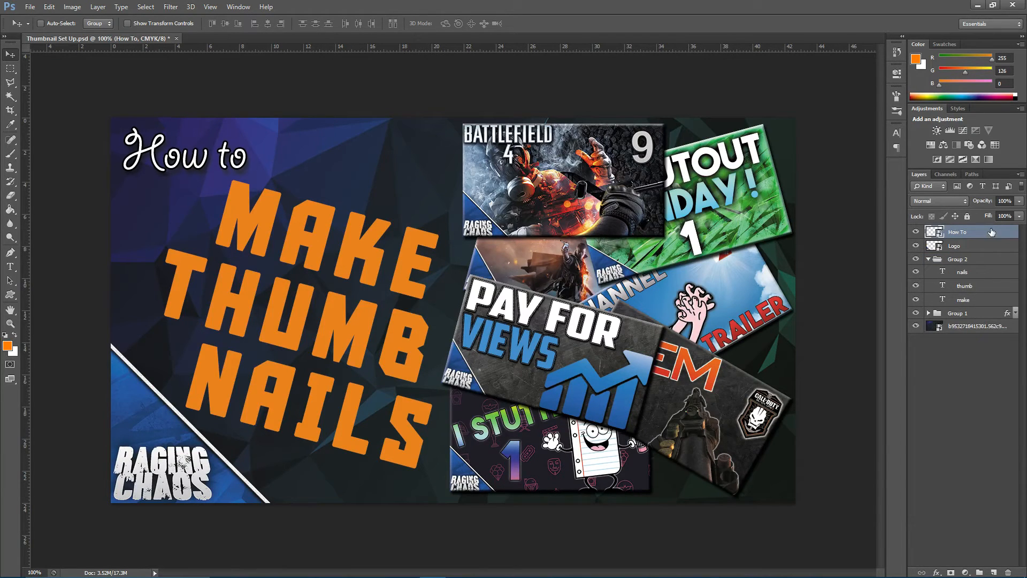
click(998, 261)
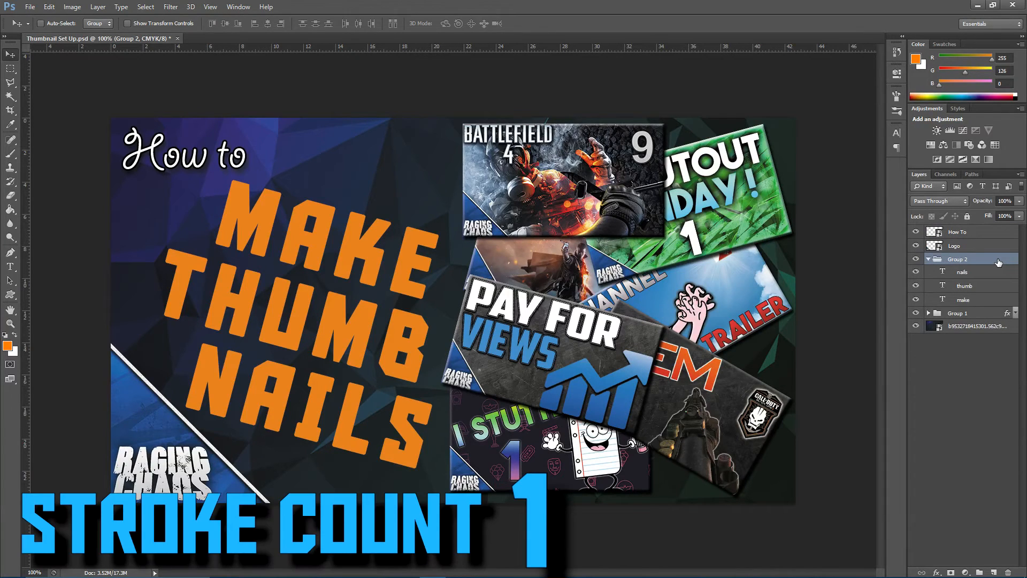
double_click(998, 261)
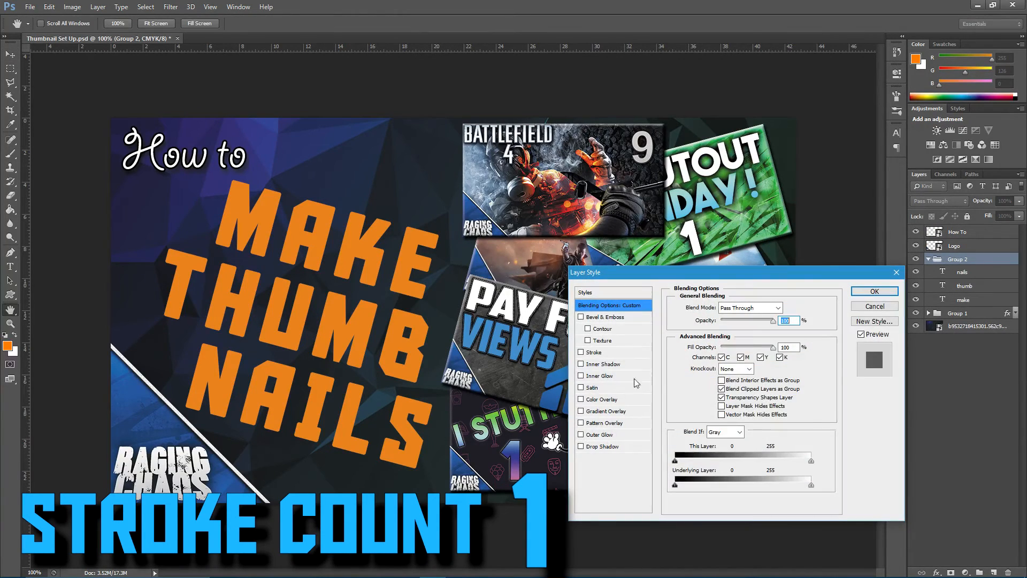
click(581, 353)
click(600, 353)
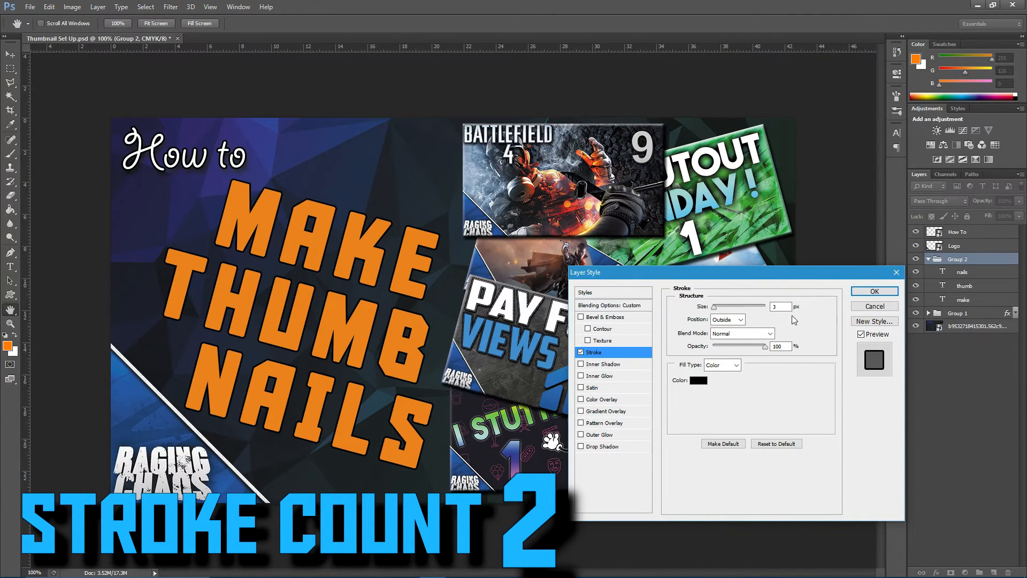
double_click(788, 305)
text(4)
Add a white color overlay at normal blend mode to the title text group and apply the layer style
click(580, 399)
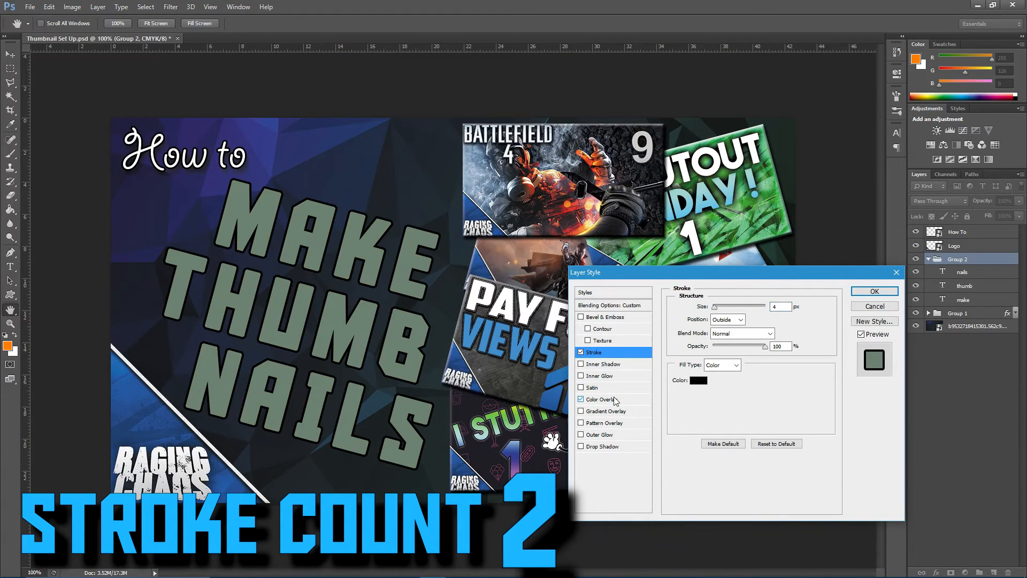
click(615, 400)
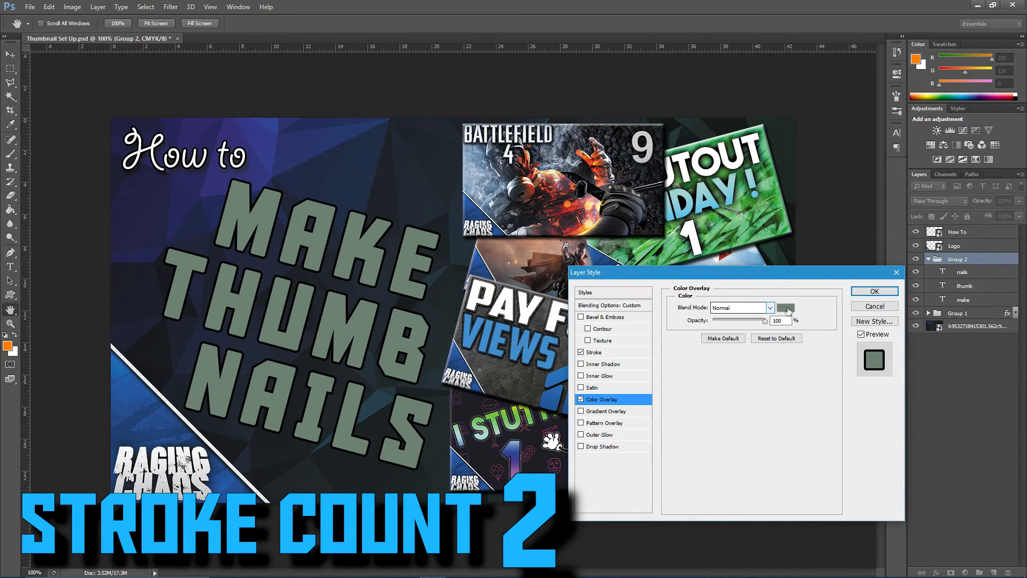
click(785, 307)
click(169, 417)
drag(168, 417, 147, 395)
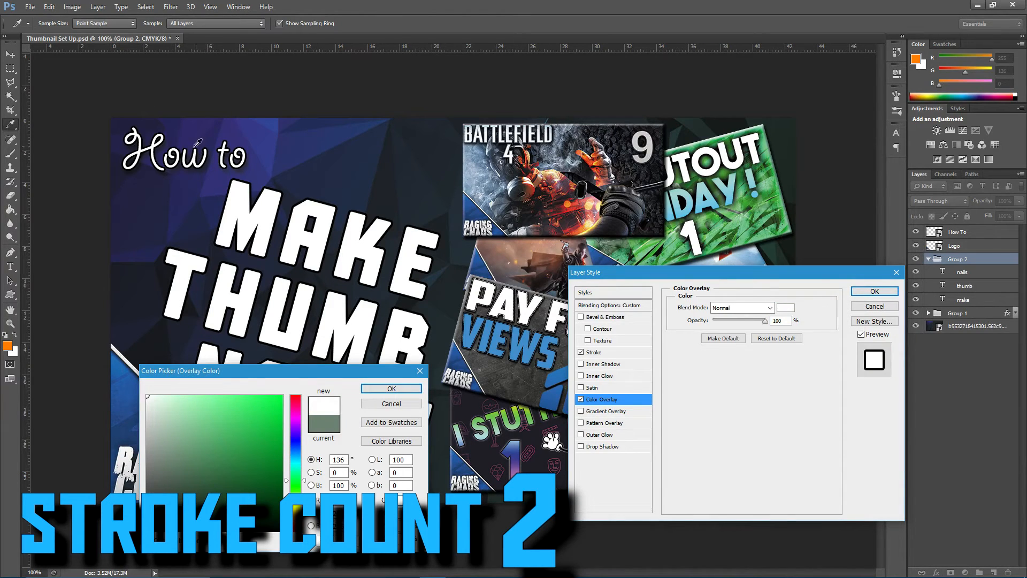
click(391, 388)
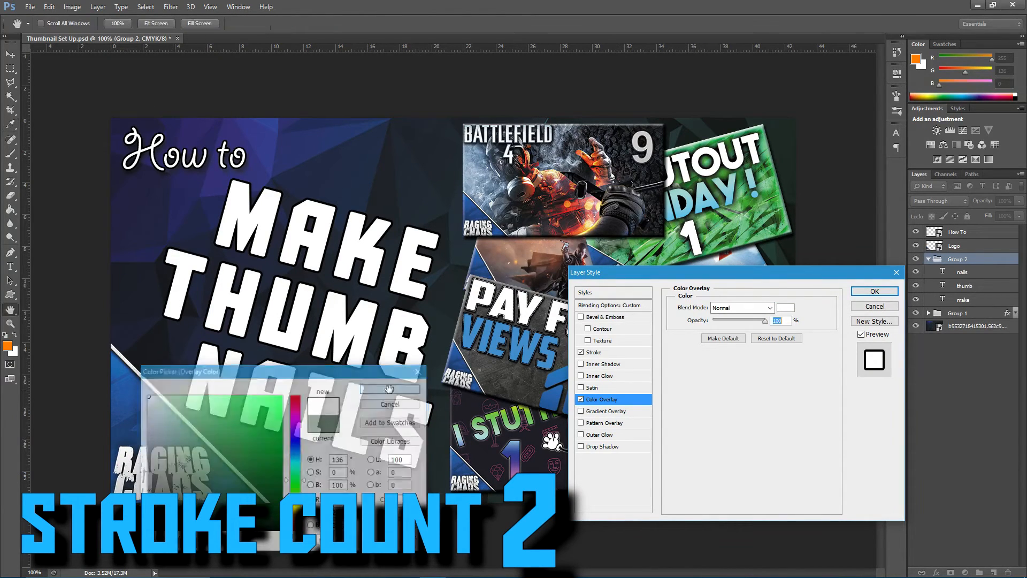
click(874, 291)
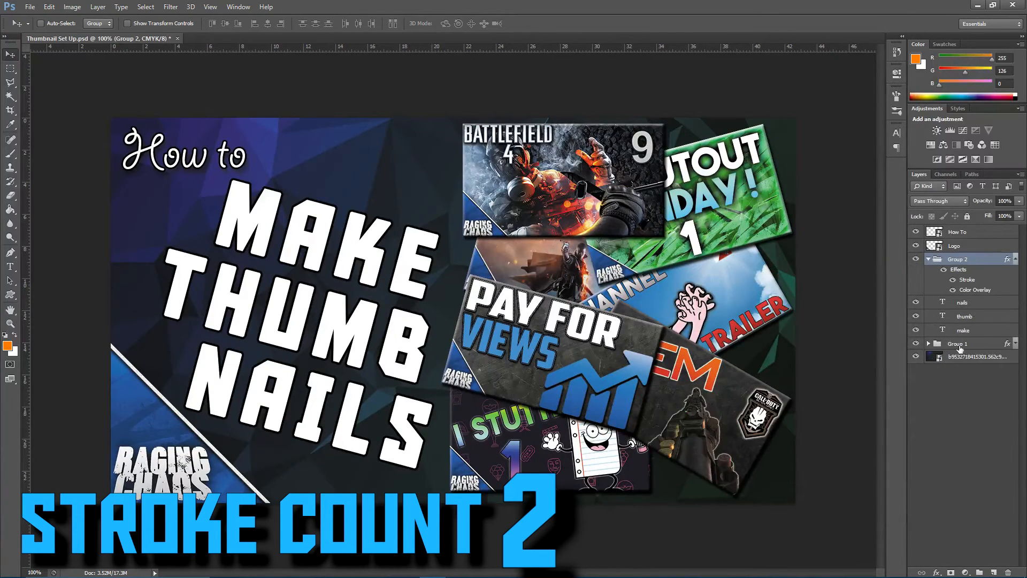
Convert the styled title group to a smart object and give it a white 3 px outside stroke
right_click(983, 259)
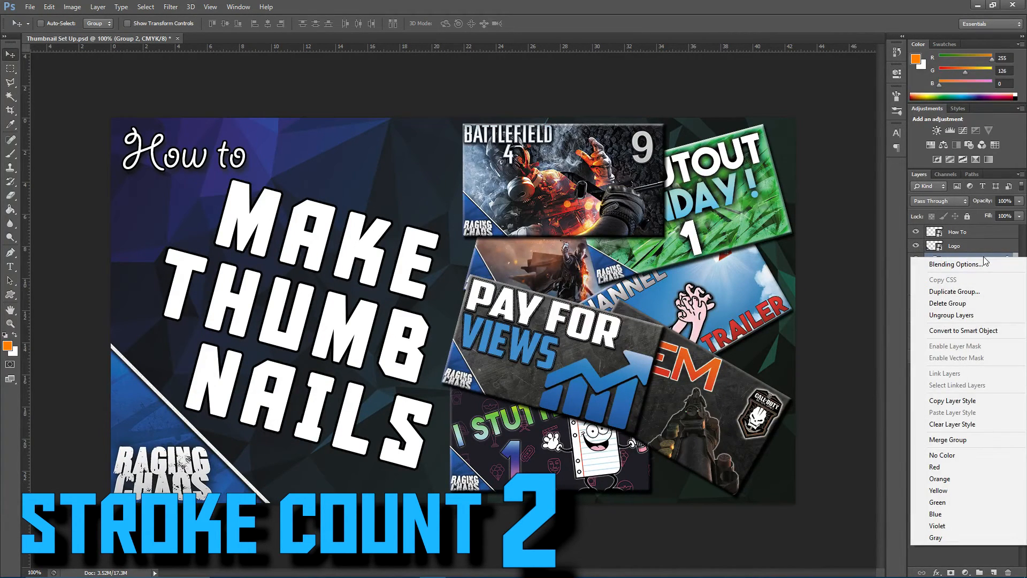
click(965, 331)
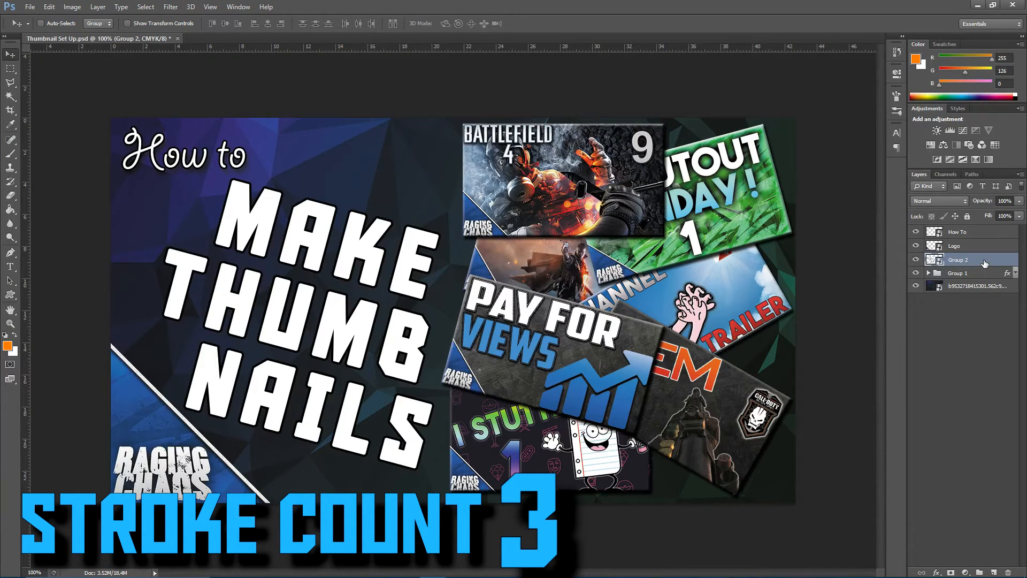
double_click(984, 261)
click(581, 352)
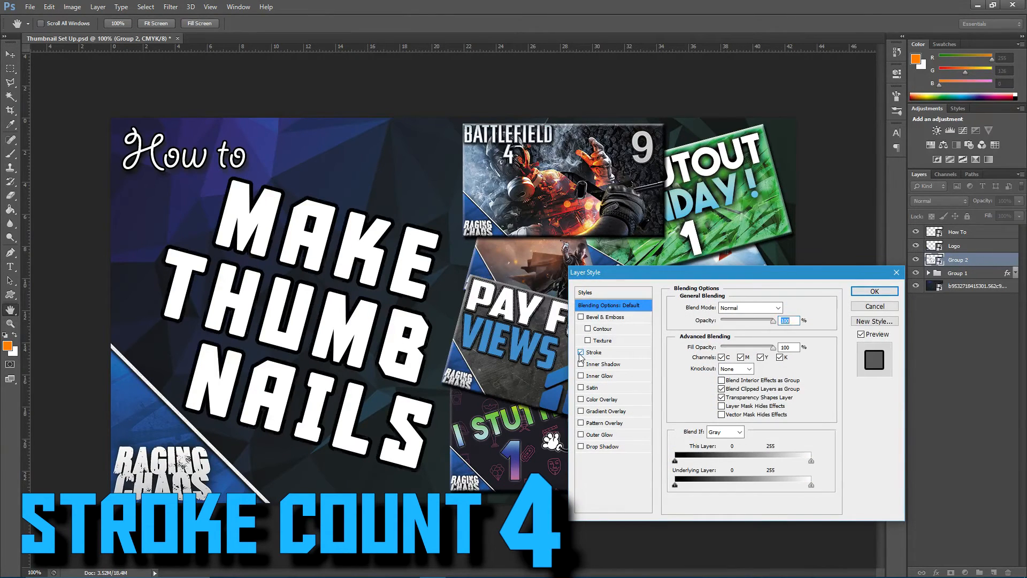
click(631, 353)
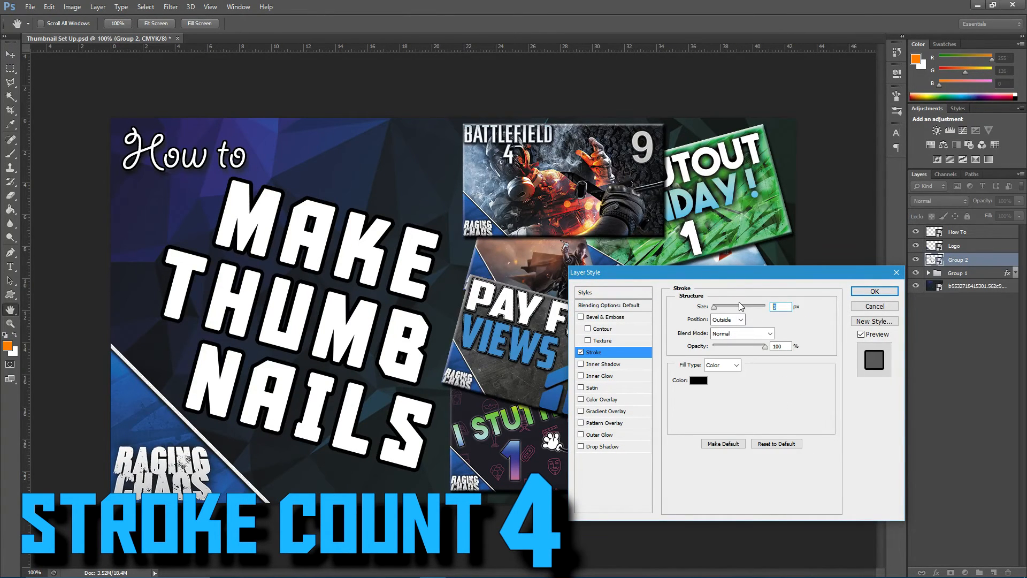
text(4)
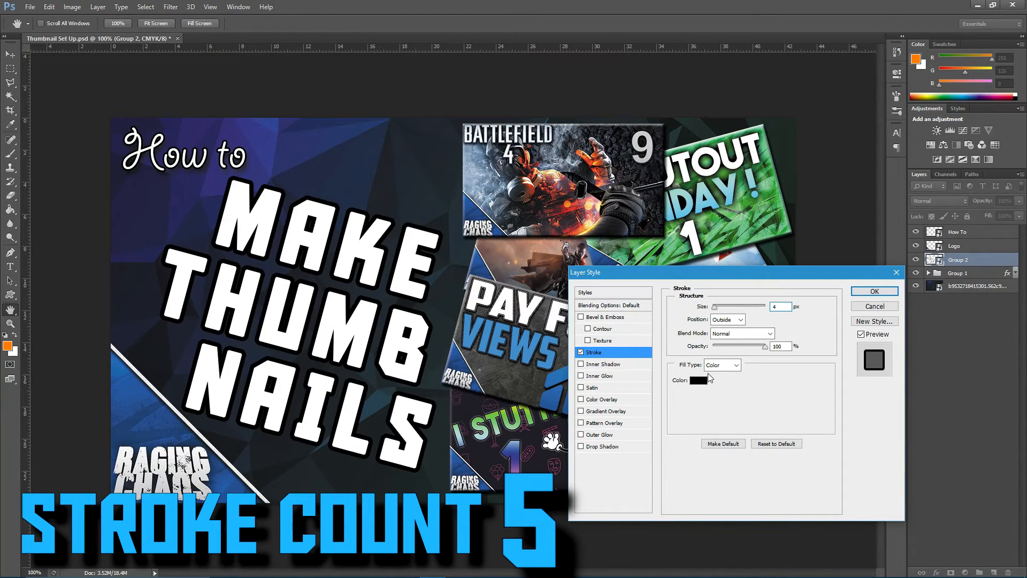
click(699, 381)
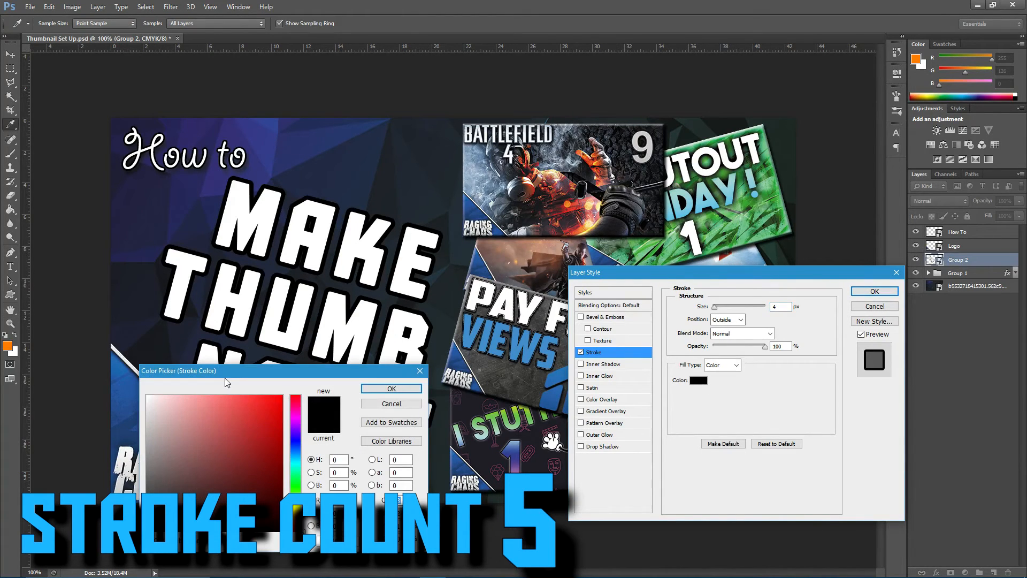
click(249, 294)
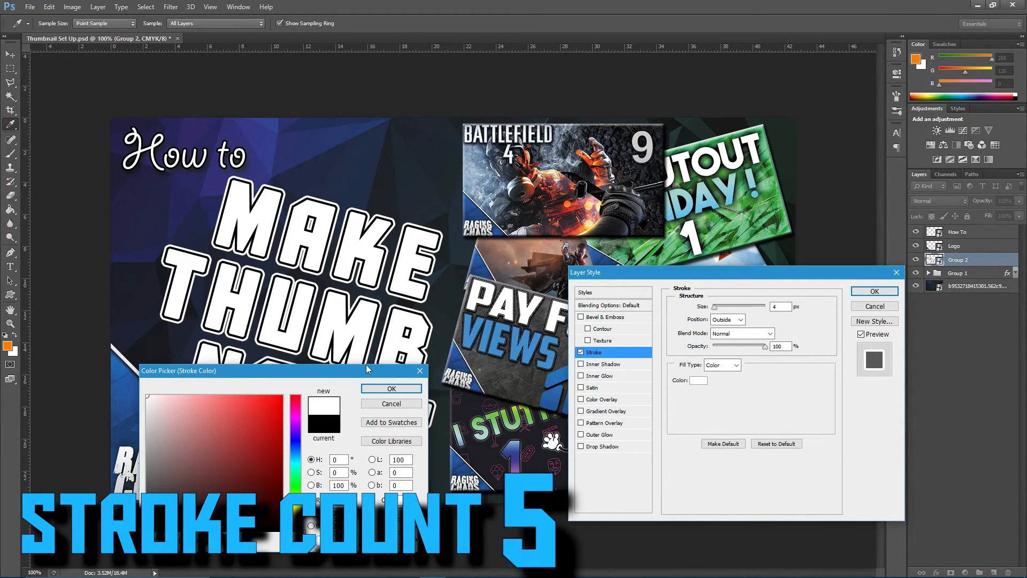
click(386, 389)
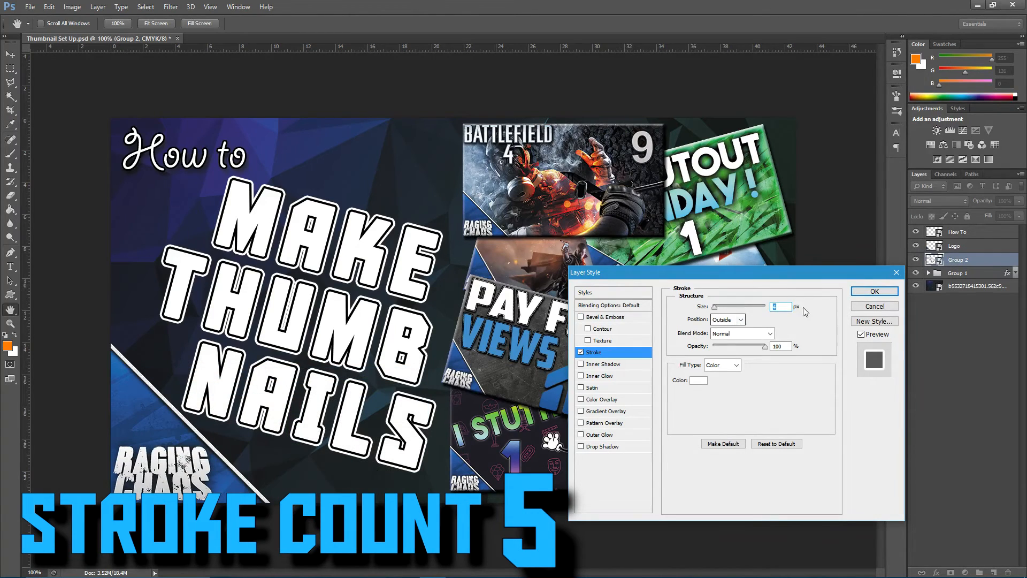
text(3)
click(859, 295)
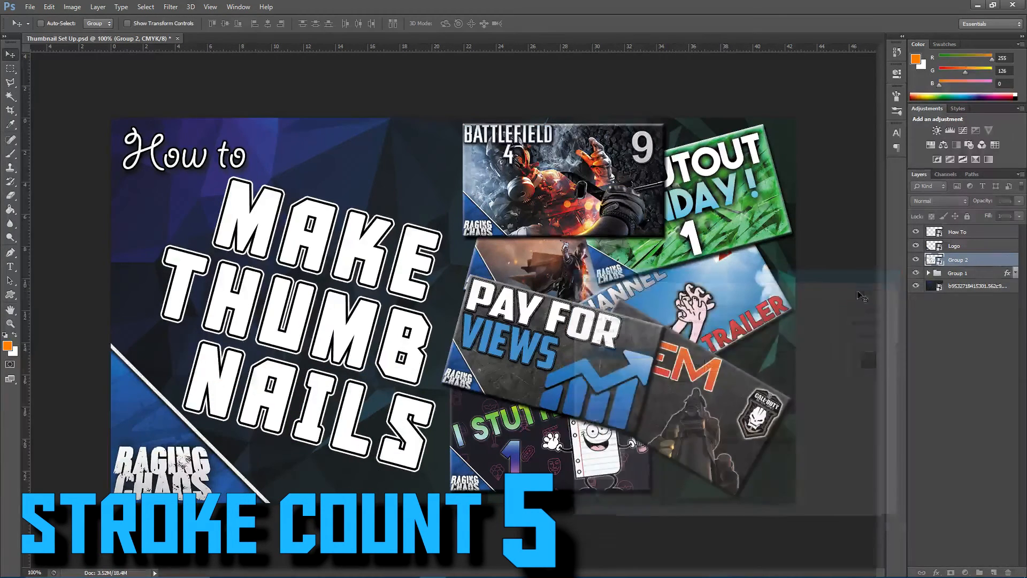
Convert the outlined title layer to a smart object again and add a black 4 px outside stroke
right_click(988, 261)
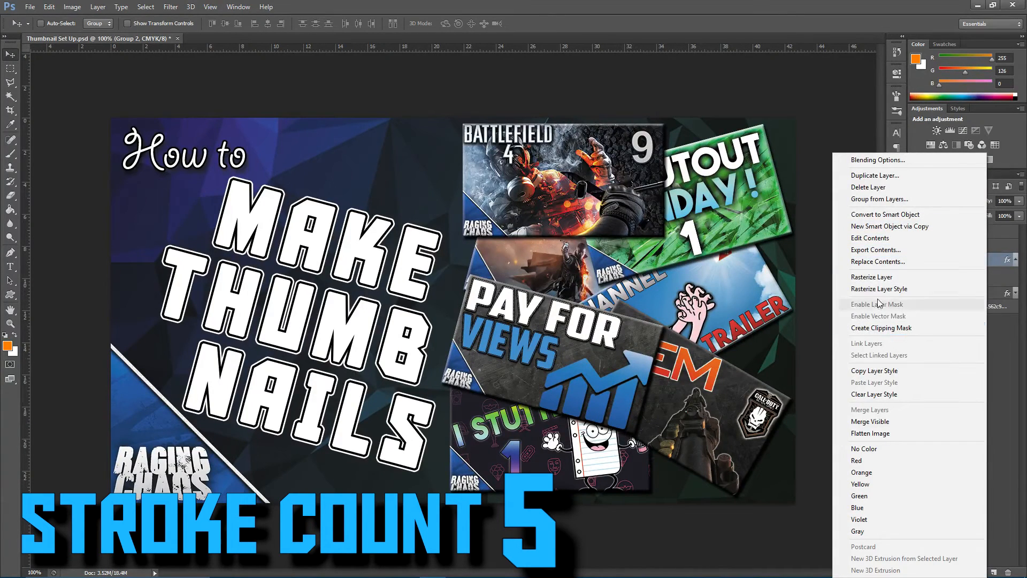
click(891, 214)
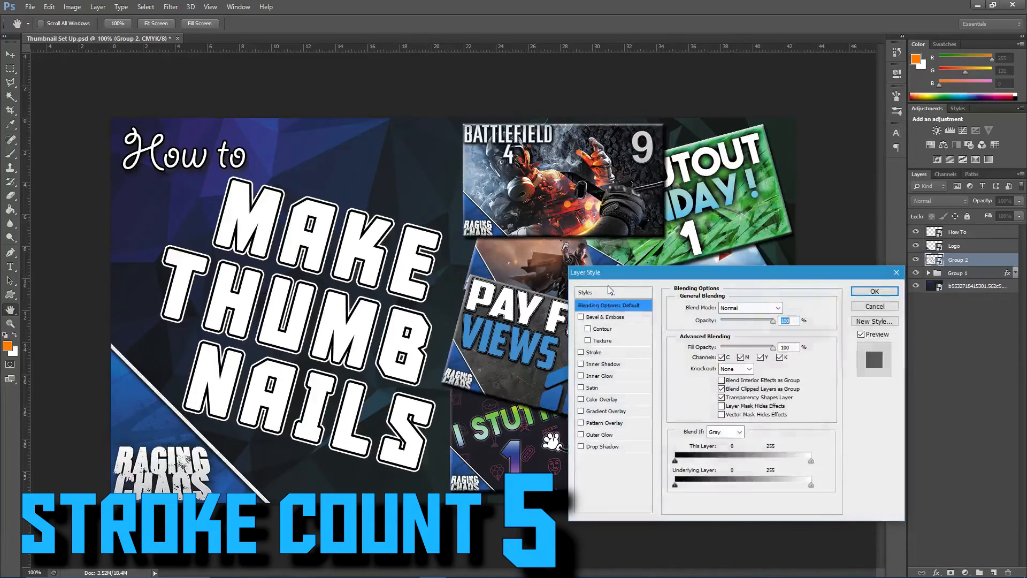
click(580, 352)
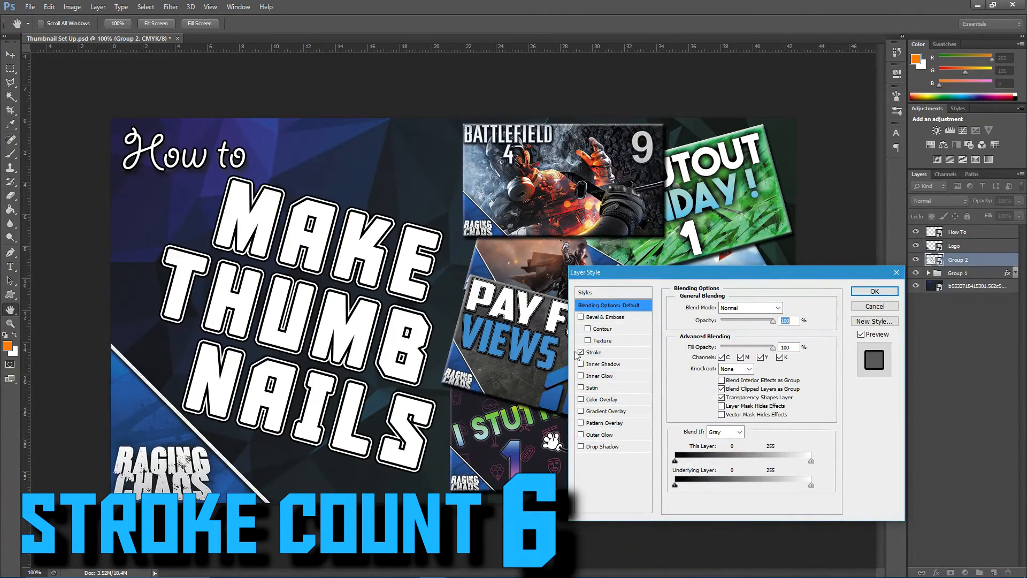
click(635, 354)
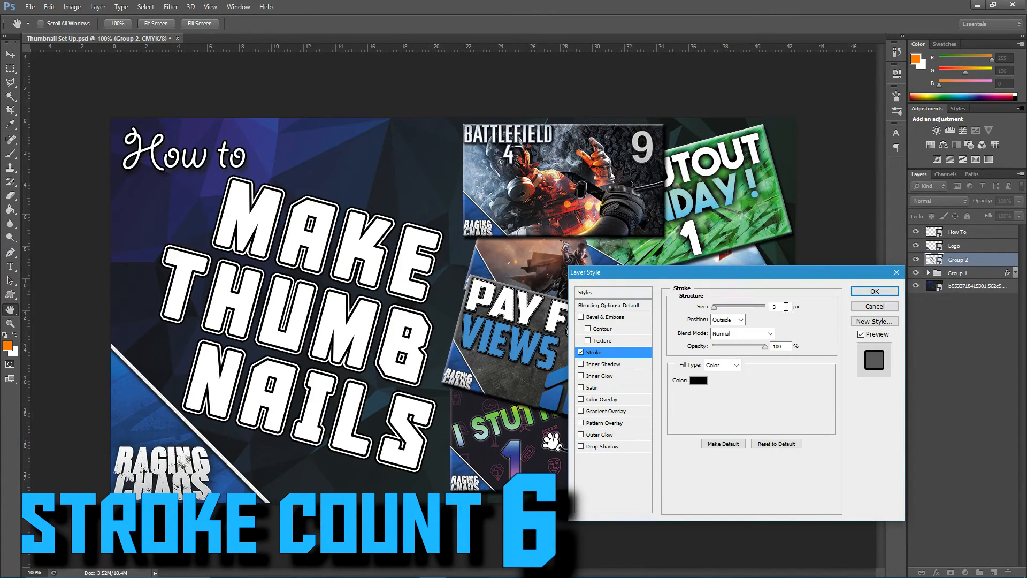
text(4)
Add a drop shadow with 10 px distance and 10 px size to the title layer and apply the style
click(581, 446)
click(614, 447)
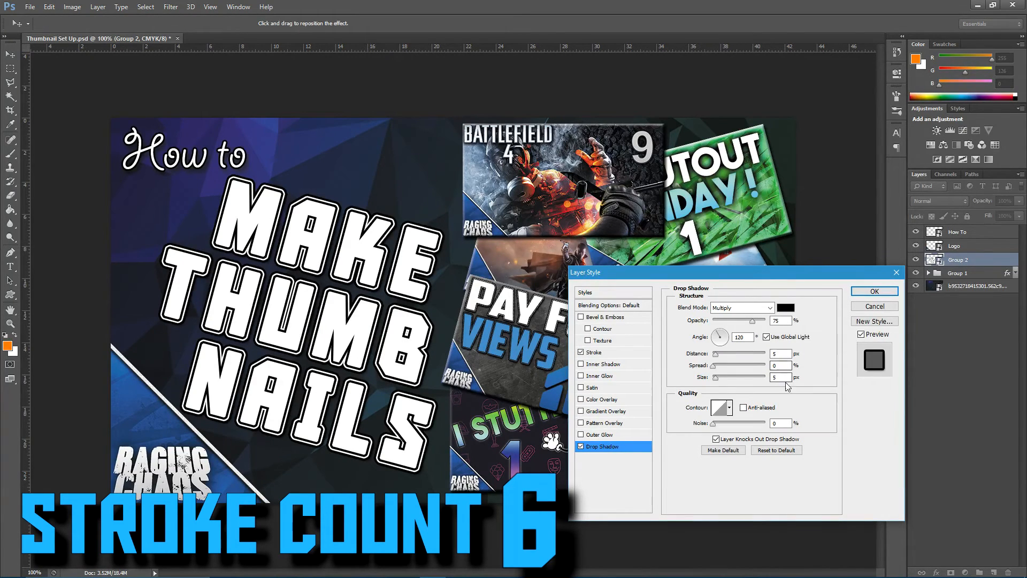
text(10)
key(shift+Tab)
key(shift+Tab)
text(1)
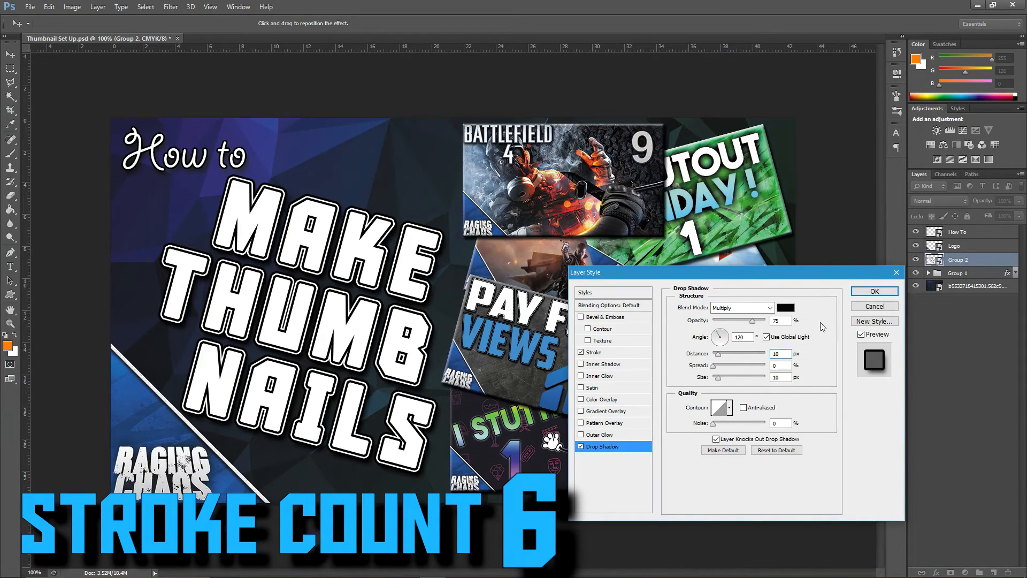
click(867, 292)
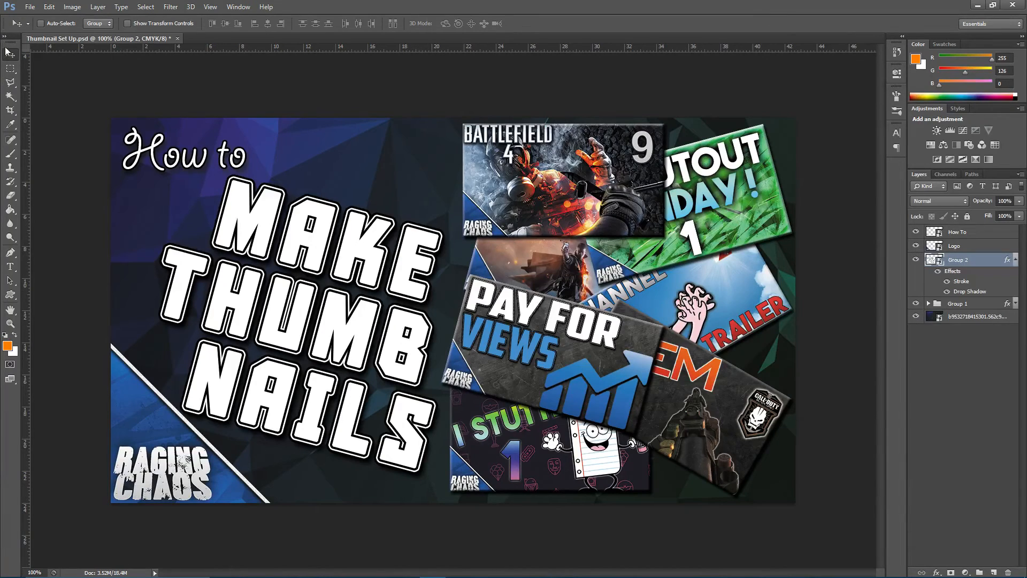
Nudge the MAKE THUMB NAILS title slightly to the right
key(Right)
key(Right)
key(Right)
key(Right)
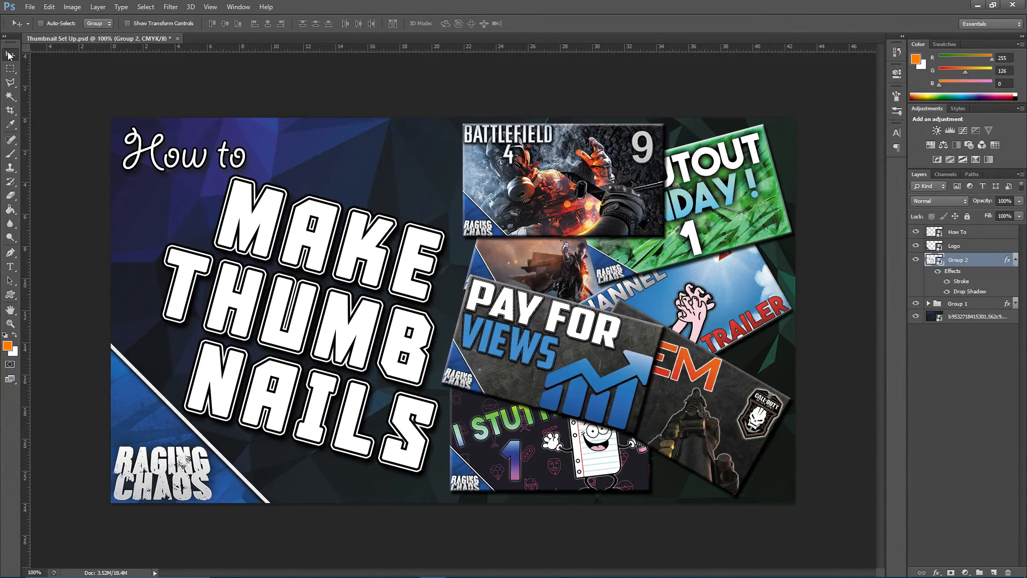